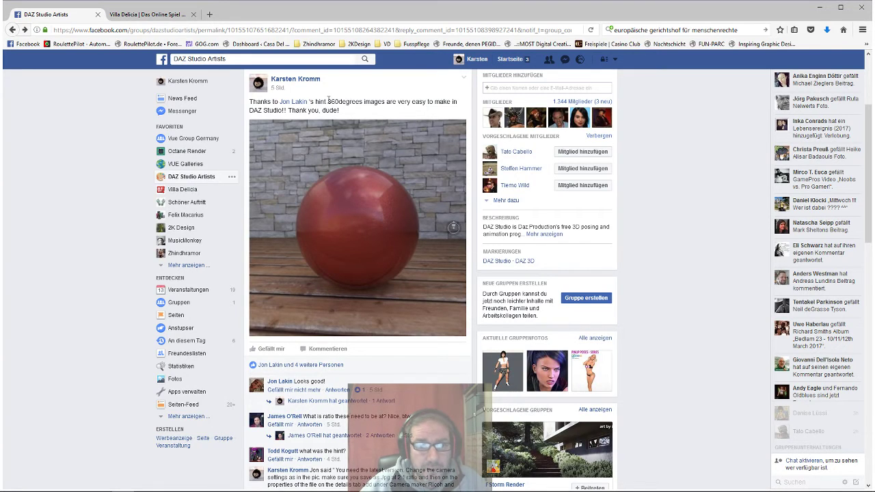
Step: Review the group post about 360-degree images and look around inside its interactive picture of the red sphere
{"action": "left_click_drag", "start_coordinate": [328, 101], "coordinate": [386, 102]}
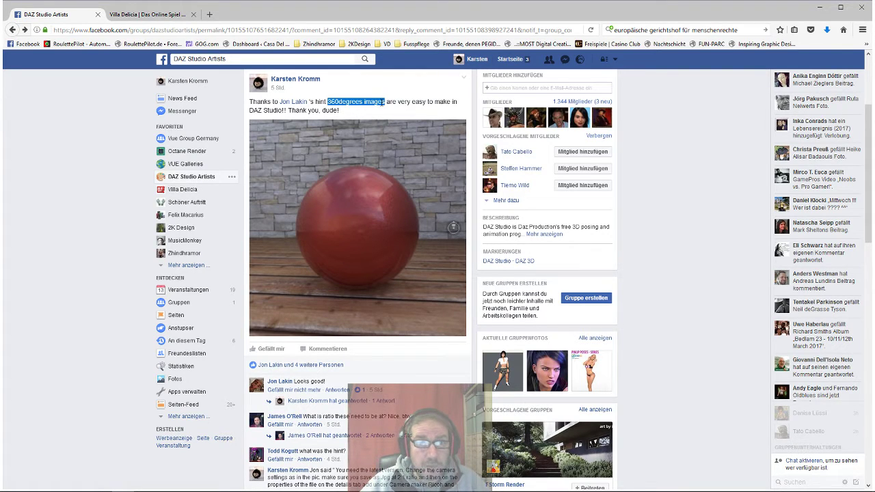
{"action": "left_click", "coordinate": [379, 100]}
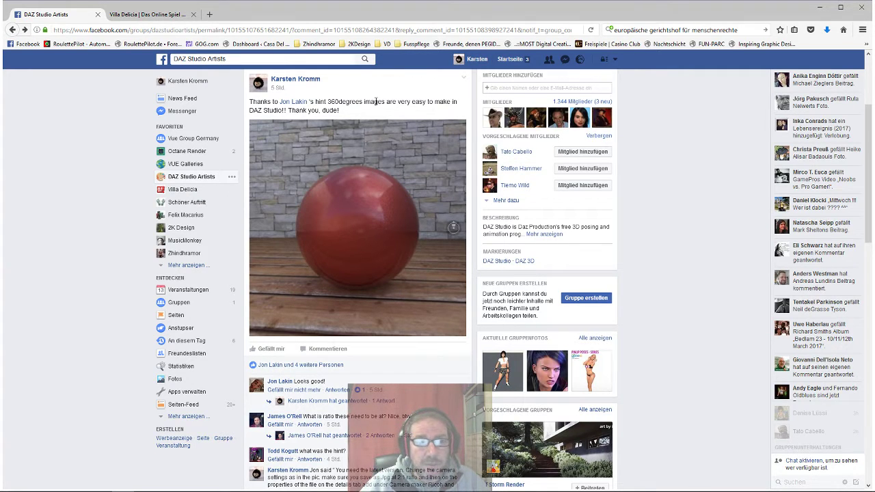
{"action": "left_click_drag", "start_coordinate": [343, 207], "coordinate": [382, 207]}
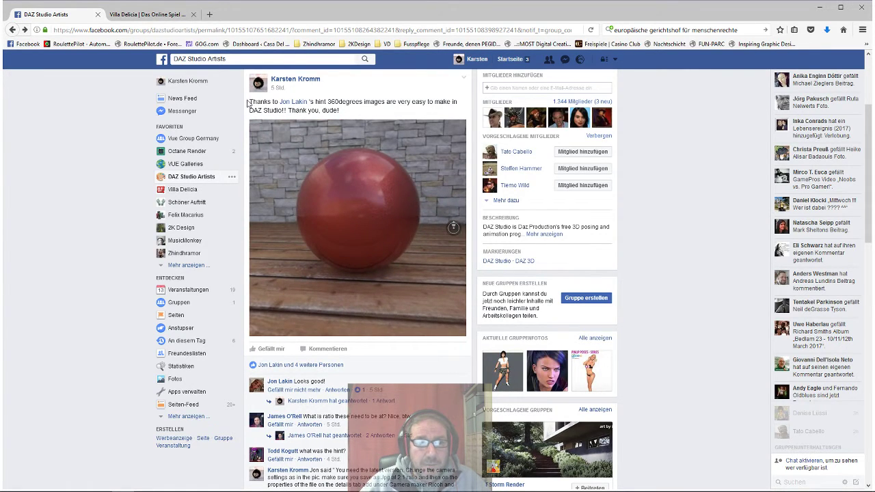
{"action": "left_click_drag", "start_coordinate": [250, 101], "coordinate": [264, 102]}
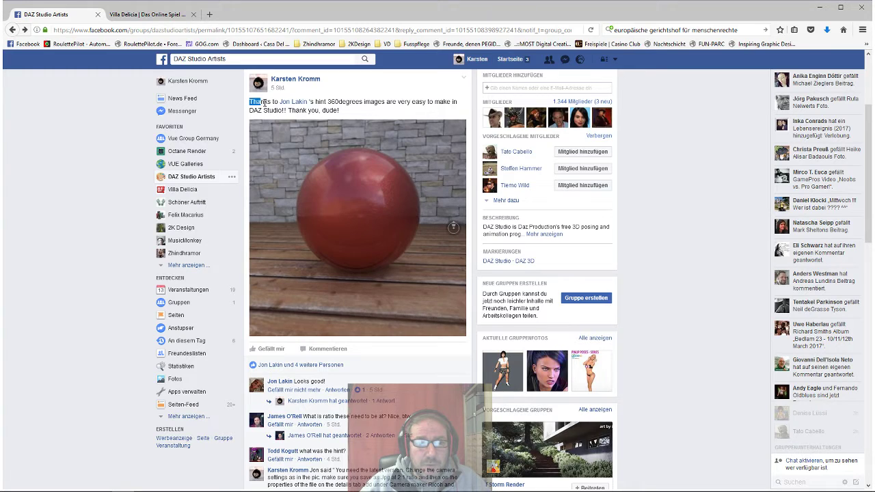
{"action": "left_click", "coordinate": [324, 103]}
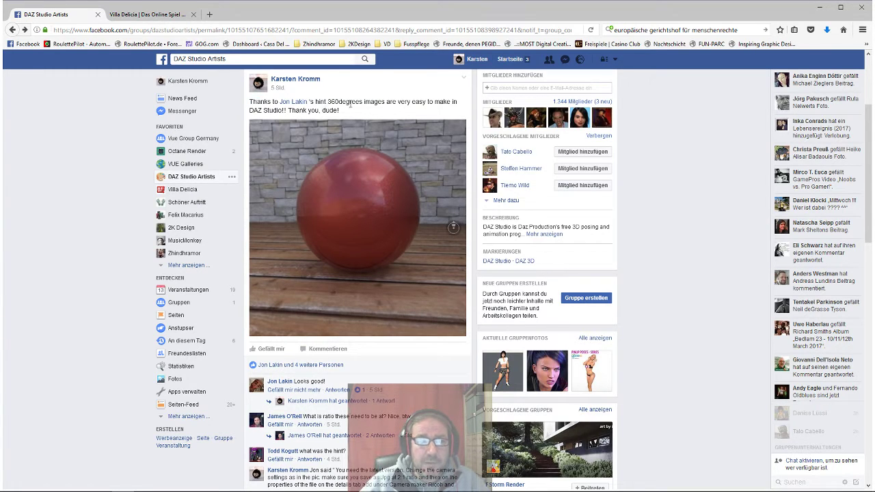
{"action": "mouse_move", "coordinate": [351, 169]}
{"action": "left_mouse_down"}
{"action": "mouse_move", "coordinate": [356, 183]}
{"action": "mouse_move", "coordinate": [362, 178]}
{"action": "left_mouse_up"}
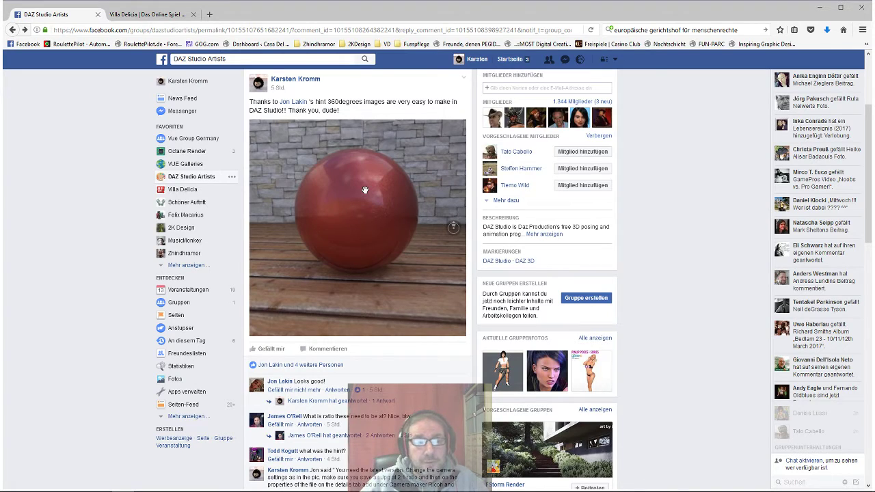
{"action": "left_click_drag", "start_coordinate": [365, 190], "coordinate": [362, 198]}
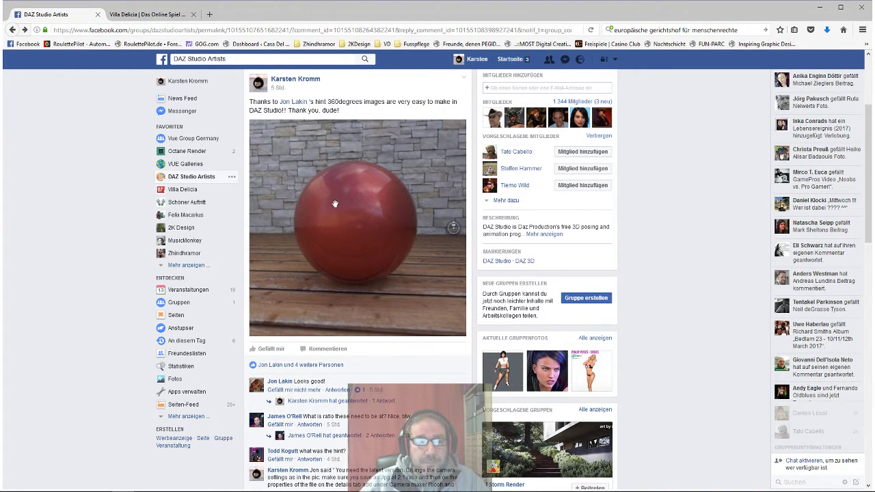
{"action": "left_click_drag", "start_coordinate": [385, 209], "coordinate": [334, 201]}
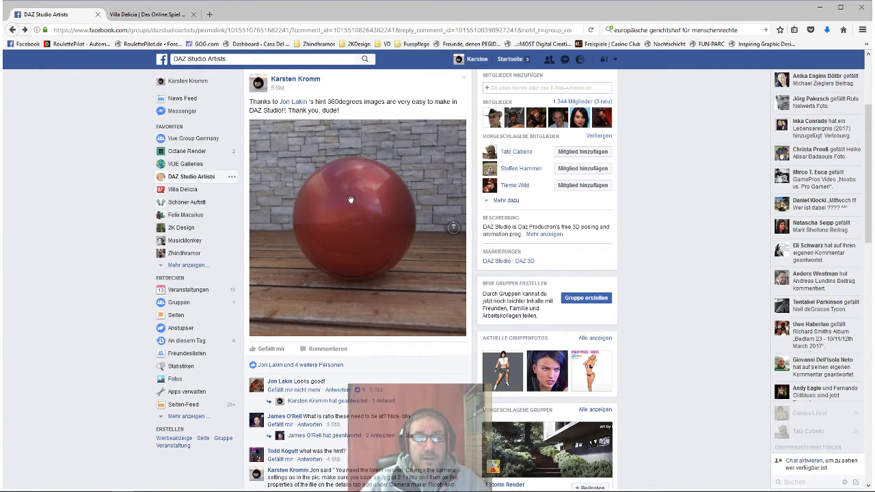
{"action": "left_click_drag", "start_coordinate": [349, 199], "coordinate": [349, 194]}
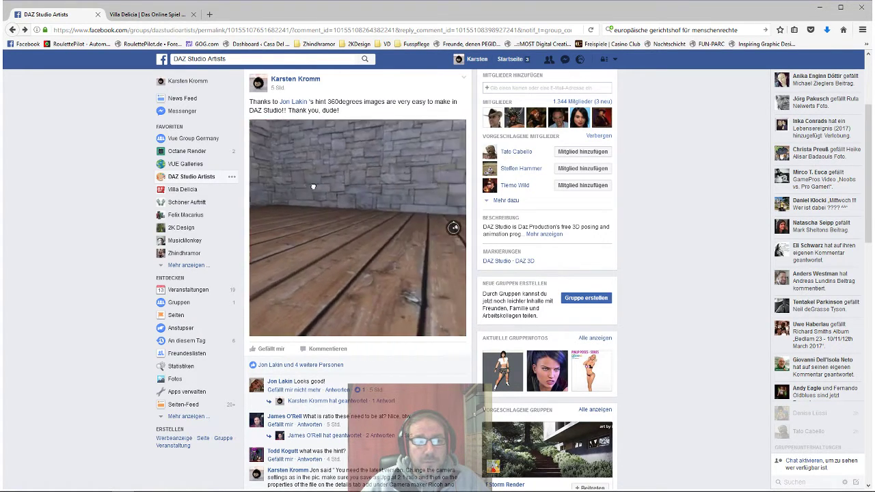
{"action": "left_click_drag", "start_coordinate": [320, 186], "coordinate": [397, 181]}
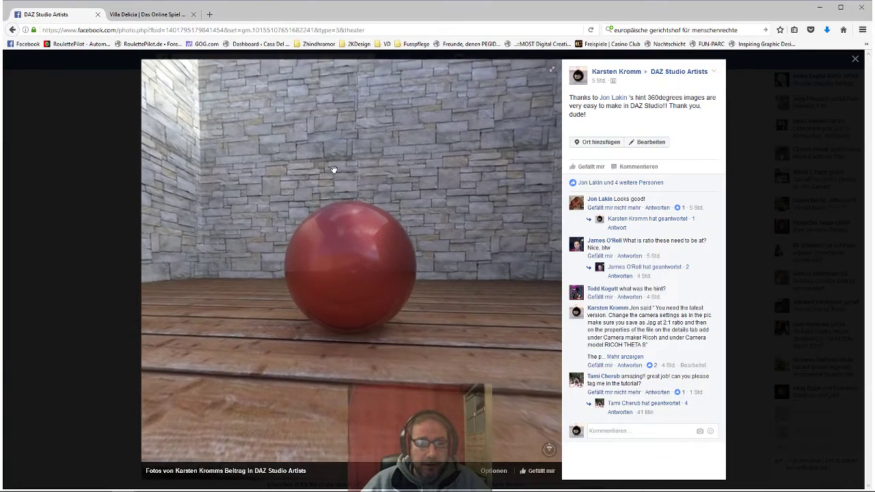
Step: Inspect the red sphere's 360-degree picture in the enlarged and full-screen views, and close both to return to the group post
{"action": "scroll", "coordinate": [334, 169], "scroll_direction": "up", "scroll_amount": 1}
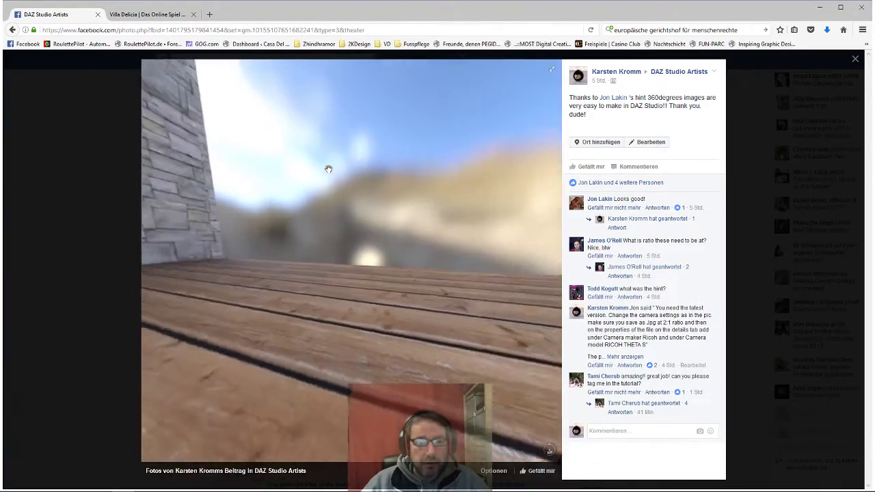
{"action": "left_click", "coordinate": [551, 74]}
{"action": "left_click_drag", "start_coordinate": [454, 170], "coordinate": [194, 141]}
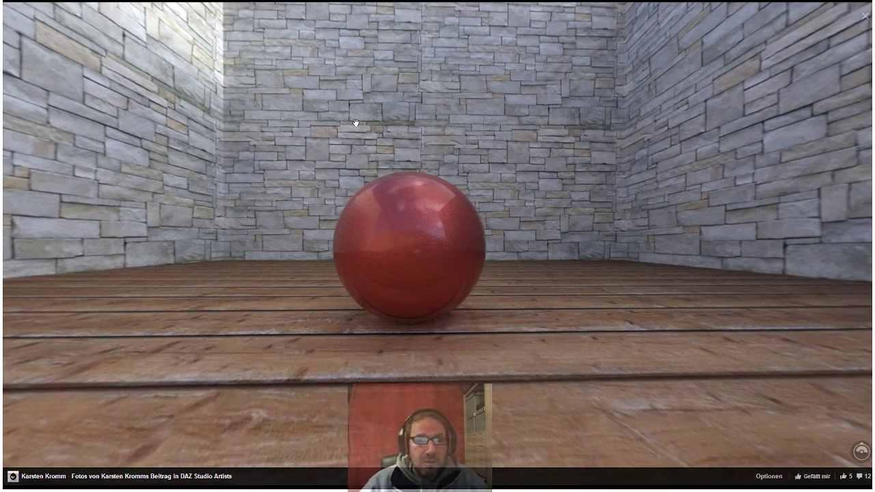
{"action": "left_click_drag", "start_coordinate": [327, 126], "coordinate": [376, 136]}
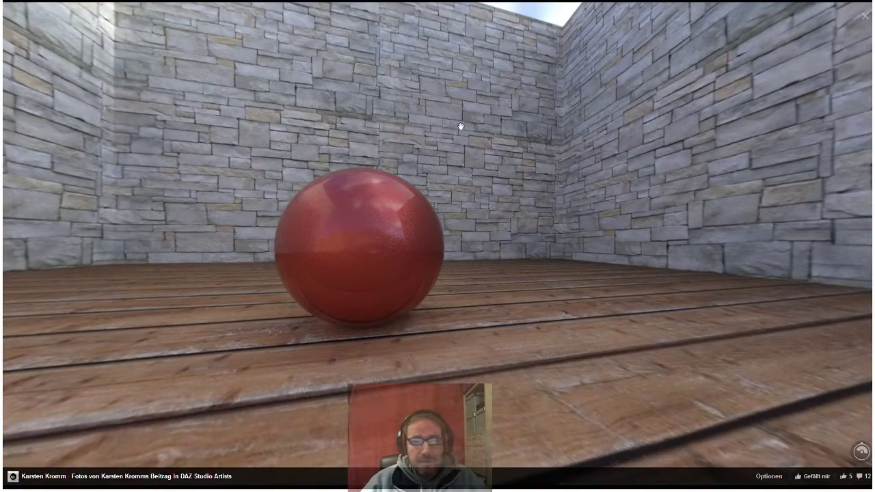
{"action": "left_click", "coordinate": [865, 20]}
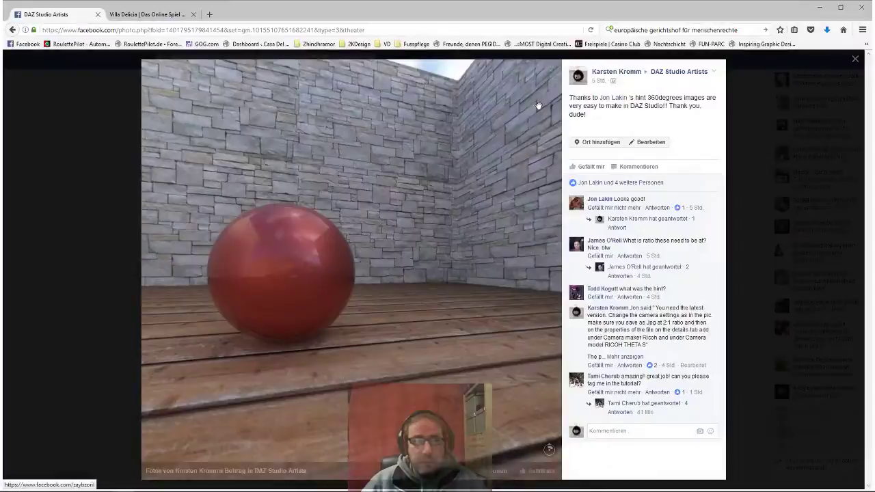
{"action": "left_click", "coordinate": [855, 59]}
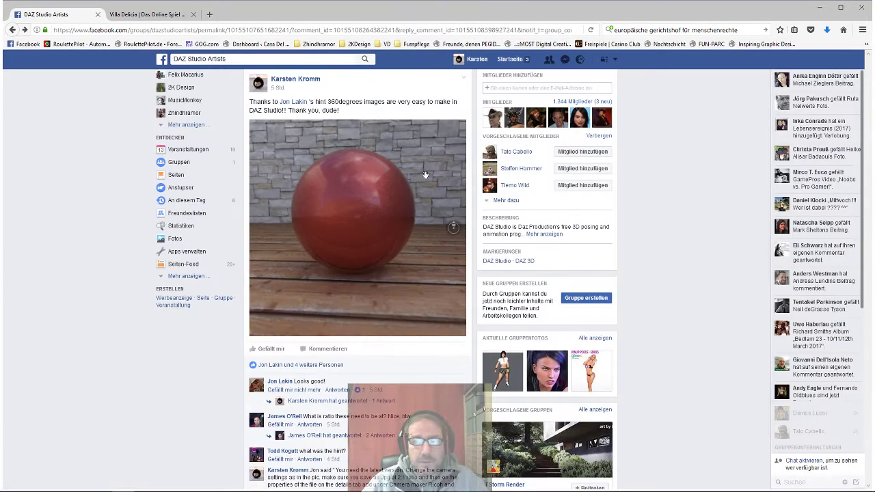
Step: Switch to DAZ Studio, minimize the browser window, and check the global pixel width and height in the render settings
{"action": "left_click", "coordinate": [279, 483]}
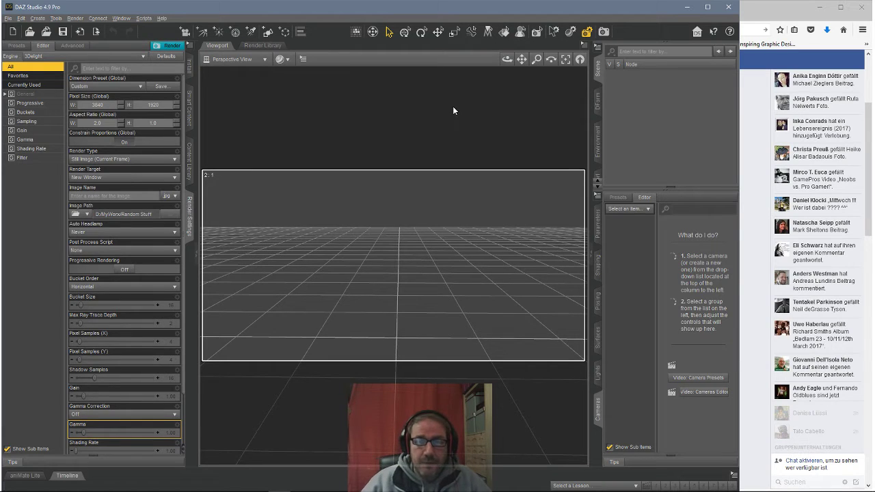
{"action": "left_click", "coordinate": [820, 7]}
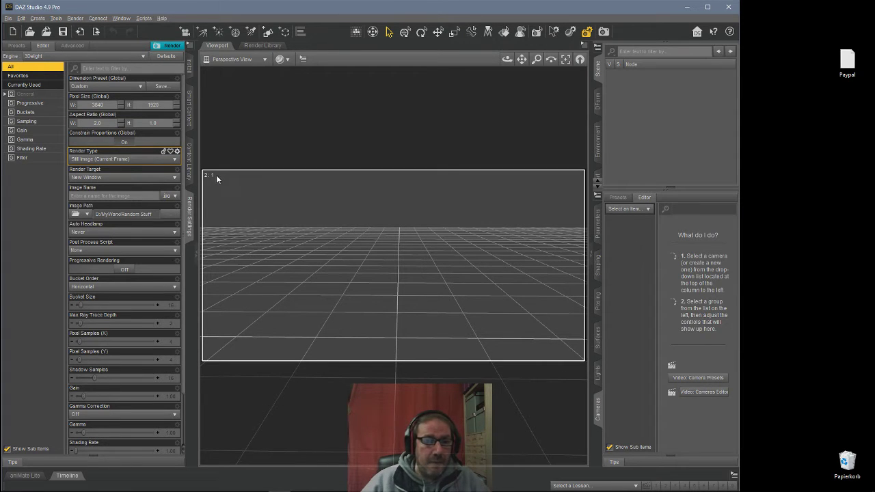
{"action": "left_click", "coordinate": [97, 105]}
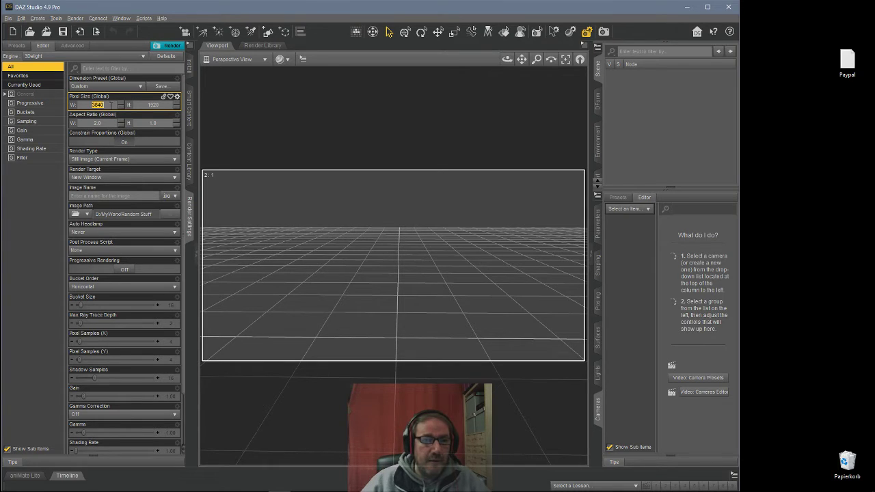
{"action": "key", "text": "Tab"}
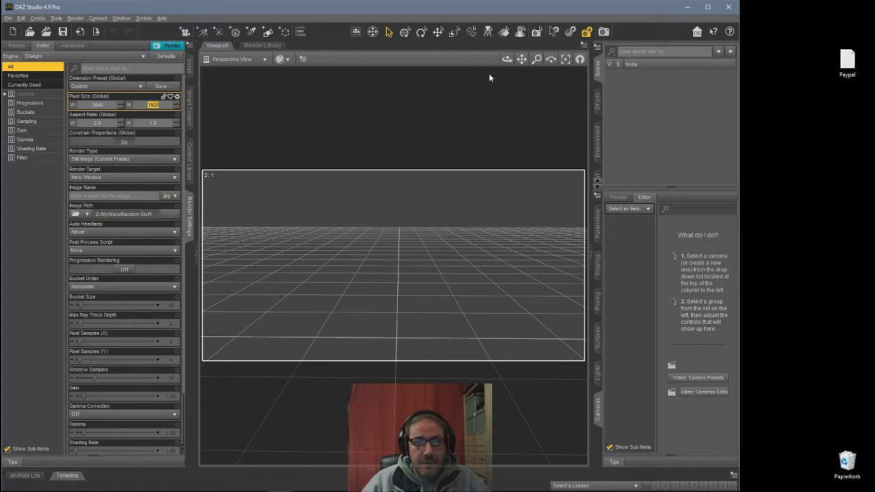
Step: Create a camera that copies the active perspective view, and show the scene through this new camera
{"action": "mouse_move", "coordinate": [506, 59]}
{"action": "left_mouse_down"}
{"action": "mouse_move", "coordinate": [506, 85]}
{"action": "mouse_move", "coordinate": [510, 61]}
{"action": "mouse_move", "coordinate": [524, 62]}
{"action": "mouse_move", "coordinate": [506, 61]}
{"action": "left_mouse_up"}
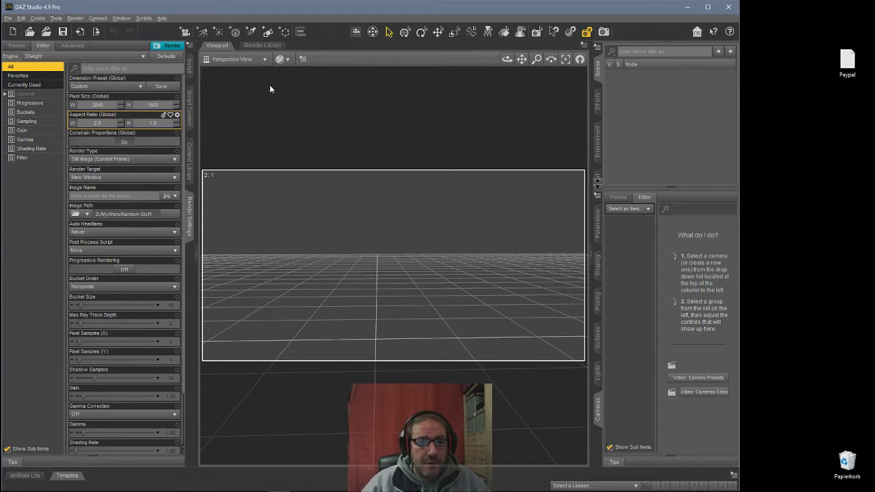
{"action": "left_click", "coordinate": [185, 32]}
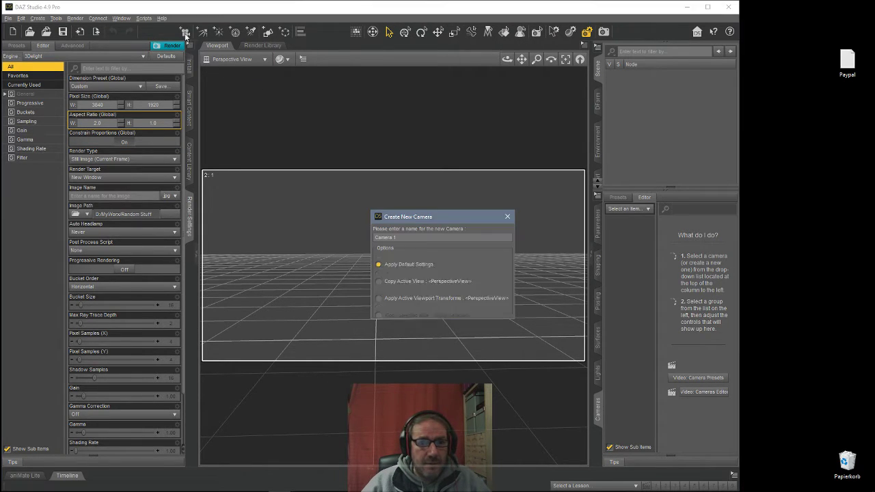
{"action": "left_click", "coordinate": [409, 267]}
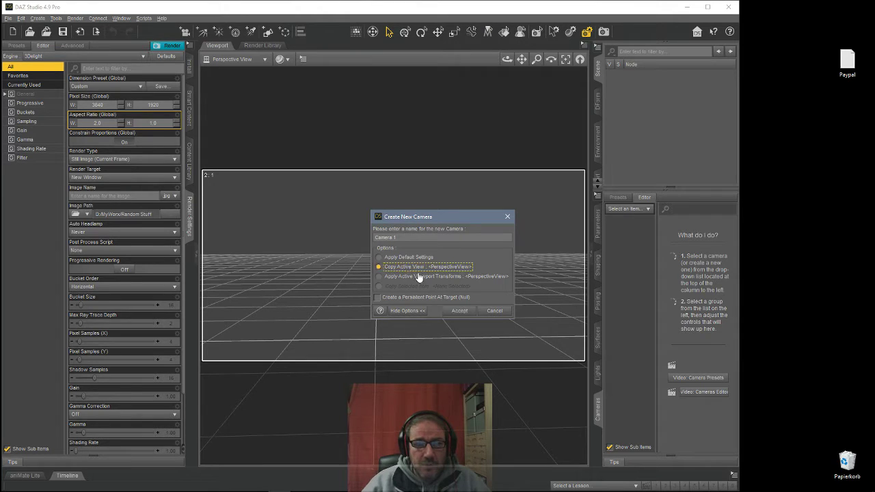
{"action": "left_click", "coordinate": [454, 315]}
{"action": "left_click", "coordinate": [233, 59]}
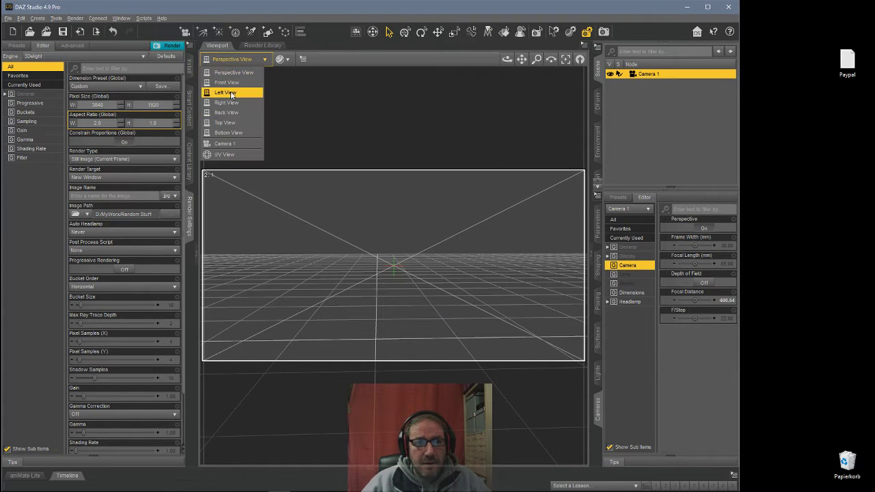
{"action": "left_click", "coordinate": [225, 143]}
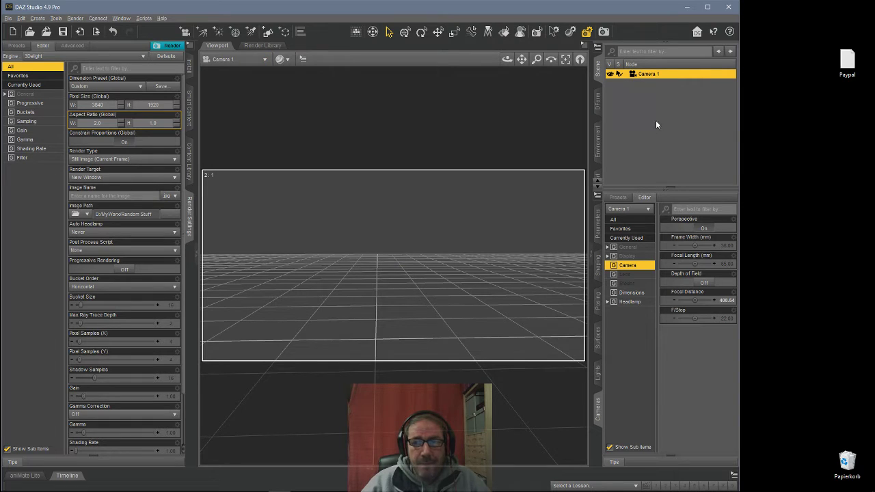
Step: Add a sphere primitive with a 0.5 m diameter at the world center and frame it in the camera view
{"action": "left_click", "coordinate": [39, 18]}
{"action": "left_click", "coordinate": [52, 88]}
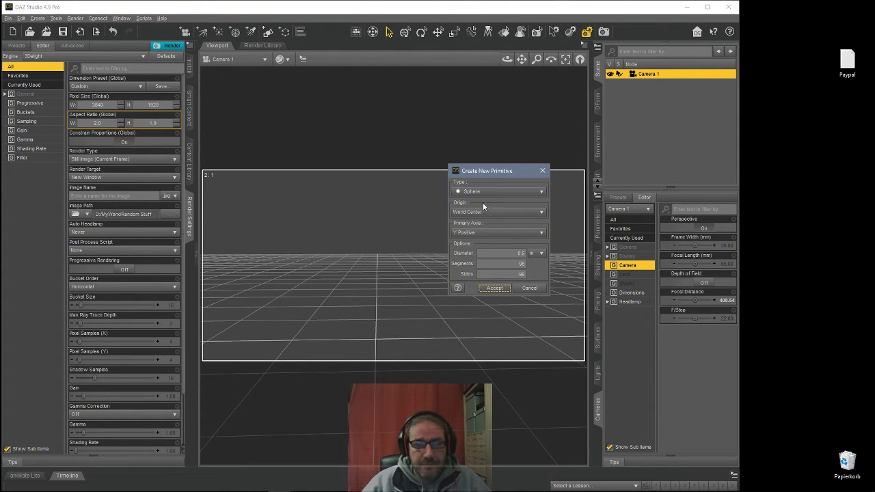
{"action": "left_click", "coordinate": [491, 290]}
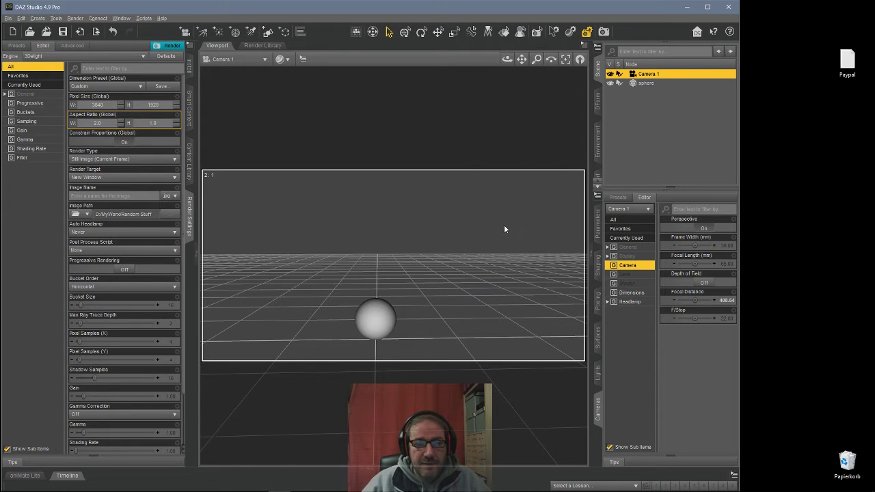
{"action": "left_click", "coordinate": [642, 82]}
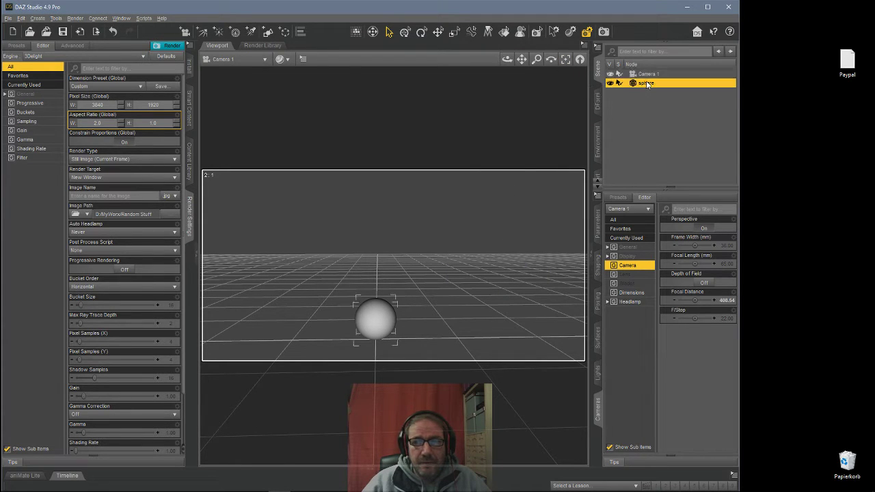
{"action": "left_click", "coordinate": [566, 59]}
{"action": "scroll", "coordinate": [353, 250], "scroll_direction": "down", "scroll_amount": 2}
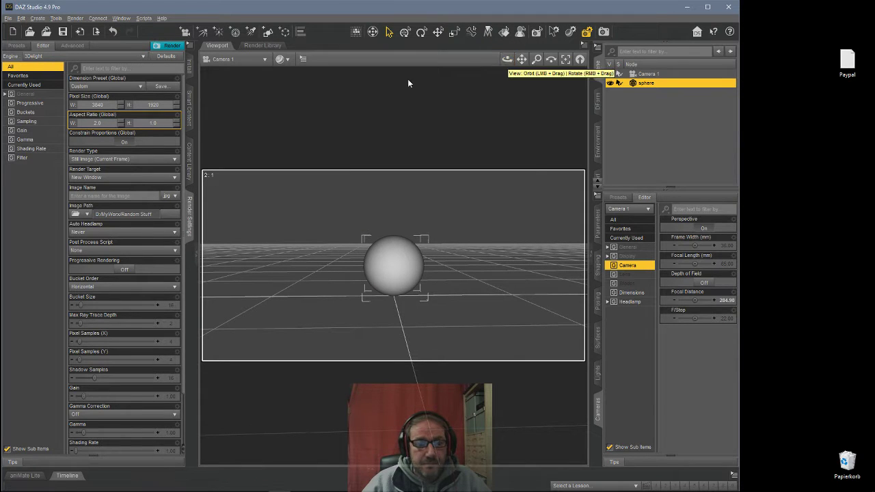
Step: Load the Studio set from the photo studio light presets around the sphere and orbit the camera to a slightly raised view
{"action": "left_click", "coordinate": [189, 162]}
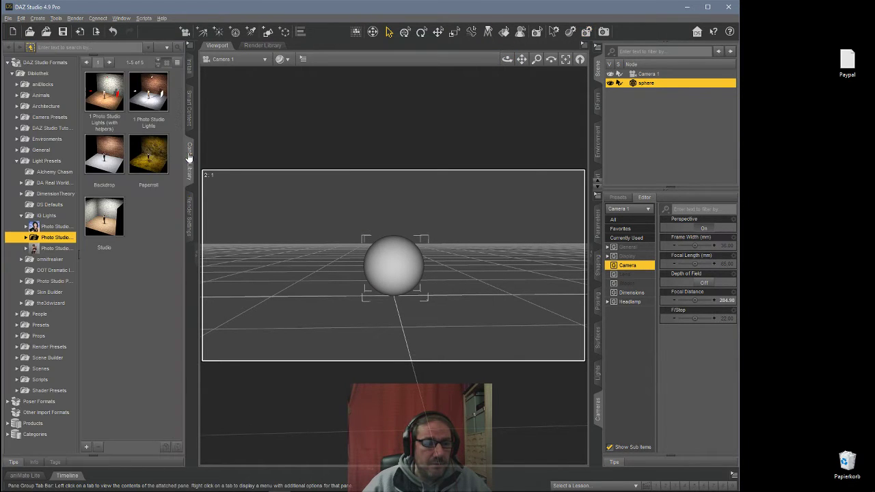
{"action": "double_click", "coordinate": [103, 222]}
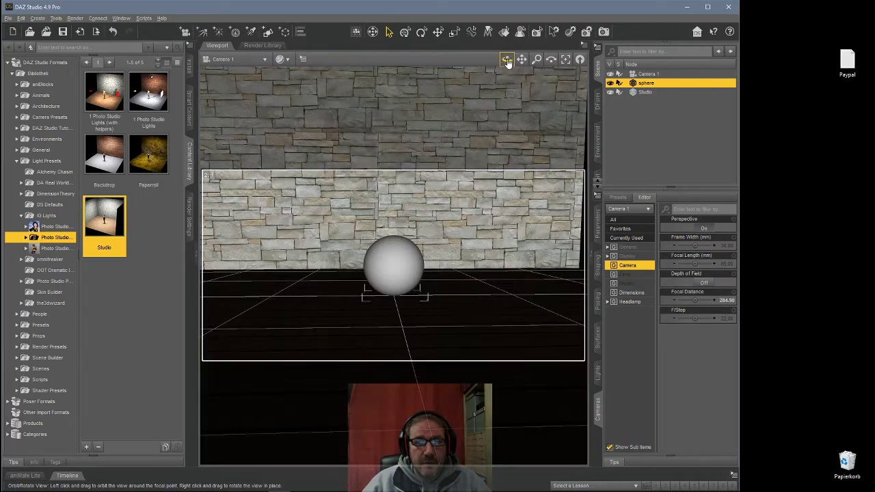
{"action": "mouse_move", "coordinate": [507, 61]}
{"action": "left_mouse_down"}
{"action": "mouse_move", "coordinate": [482, 64]}
{"action": "mouse_move", "coordinate": [506, 62]}
{"action": "left_mouse_up"}
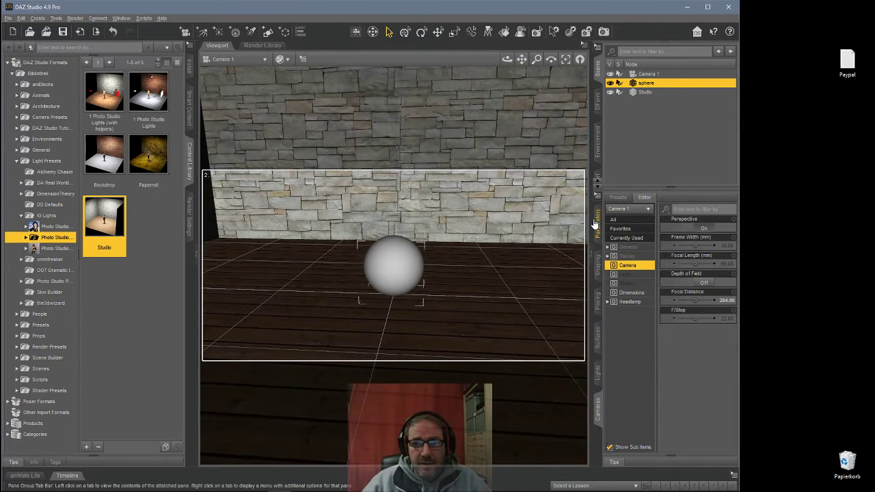
Step: Move the sphere back to a Z Translate of about -130 and duplicate it
{"action": "left_click", "coordinate": [598, 222]}
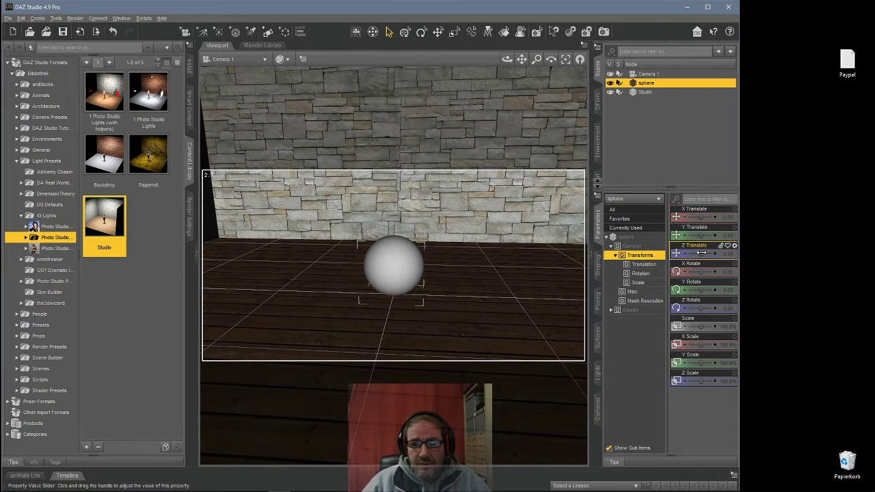
{"action": "left_click_drag", "start_coordinate": [701, 253], "coordinate": [675, 253]}
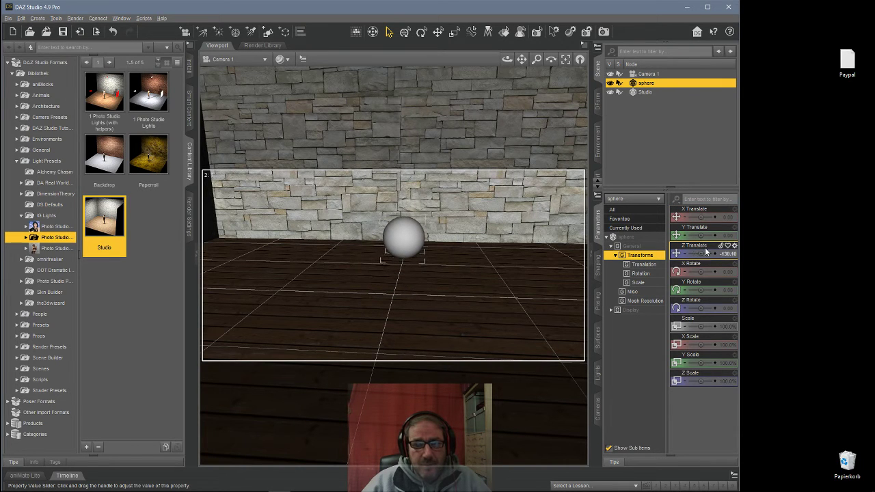
{"action": "left_click", "coordinate": [21, 18]}
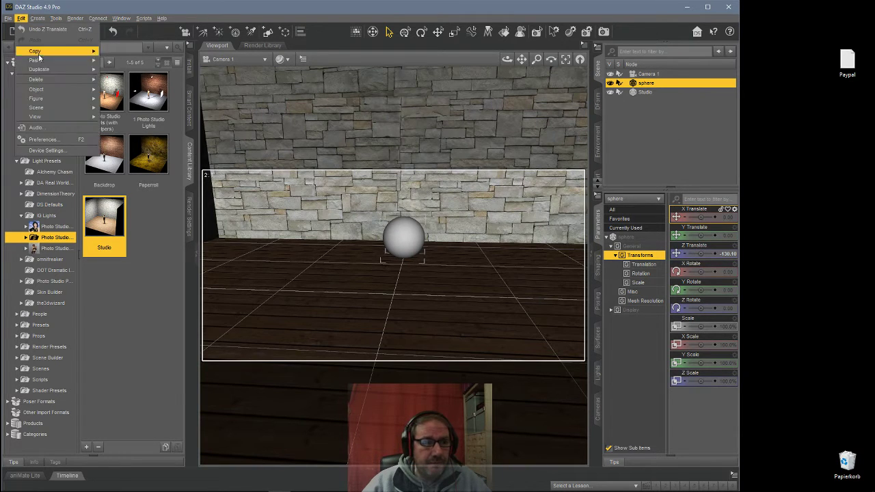
{"action": "mouse_move", "coordinate": [41, 64]}
{"action": "left_click", "coordinate": [120, 66]}
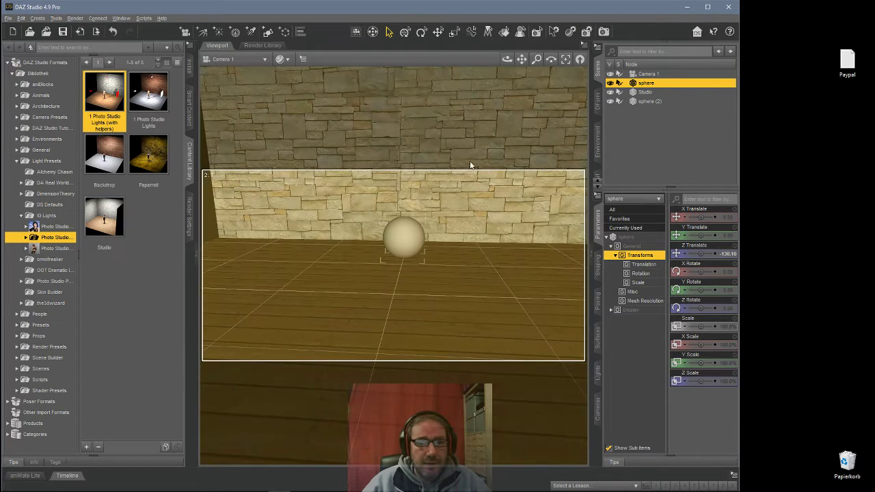
Step: Move the duplicated sphere (2) toward the front of the room to a Z Translate of about 236
{"action": "left_click", "coordinate": [641, 102]}
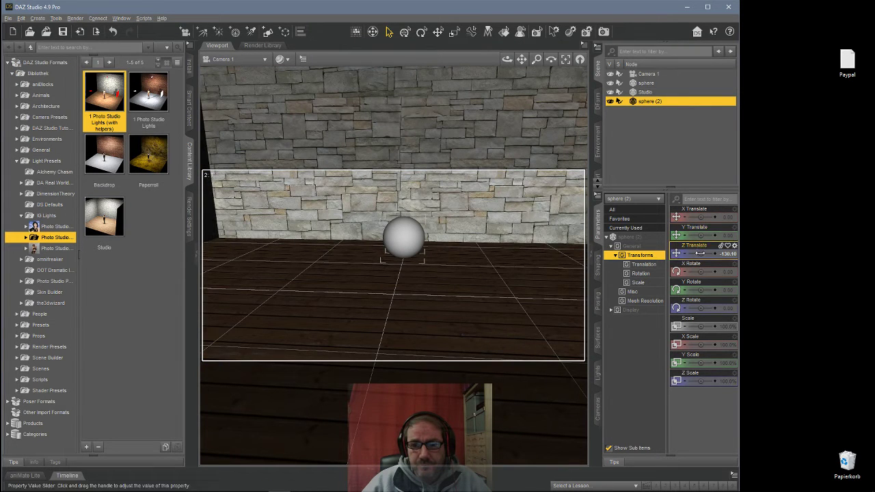
{"action": "left_click_drag", "start_coordinate": [703, 253], "coordinate": [730, 254]}
{"action": "scroll", "coordinate": [424, 195], "scroll_direction": "down", "scroll_amount": 5}
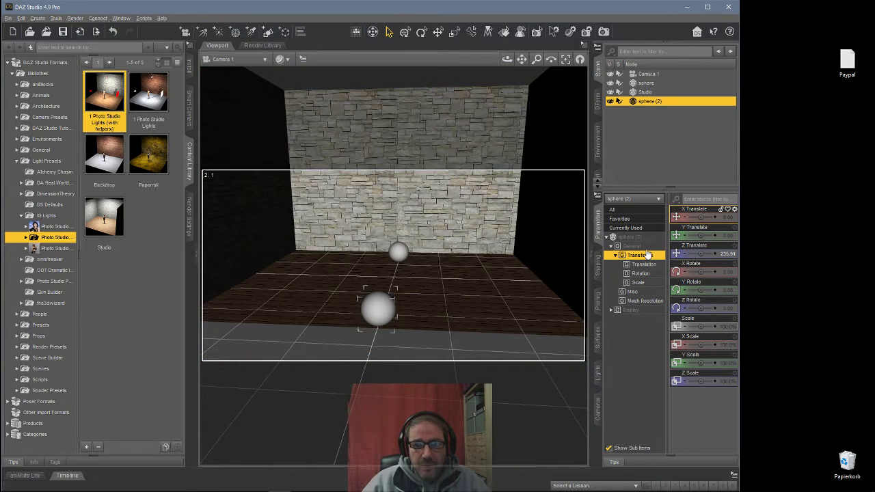
Step: Duplicate the front sphere and move the copy to an X Translate of about -188 and Z Translate of about 32
{"action": "left_click", "coordinate": [21, 18]}
{"action": "mouse_move", "coordinate": [96, 70]}
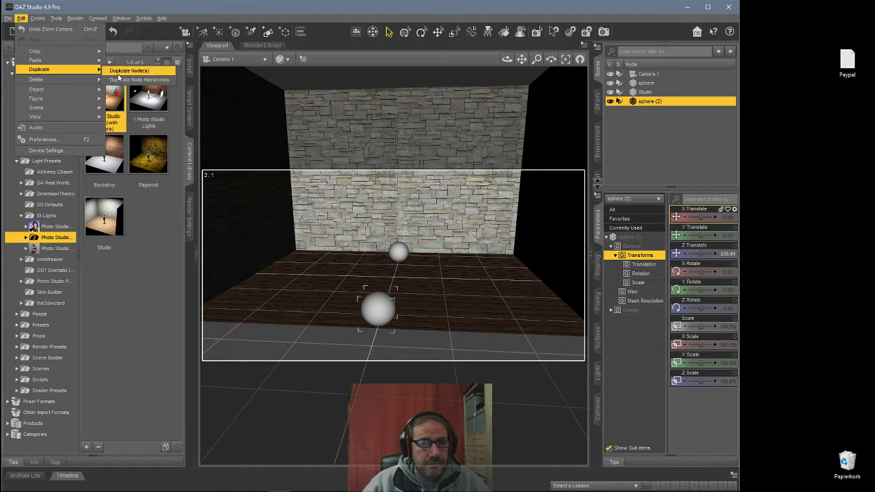
{"action": "left_click", "coordinate": [128, 70]}
{"action": "left_click", "coordinate": [645, 111]}
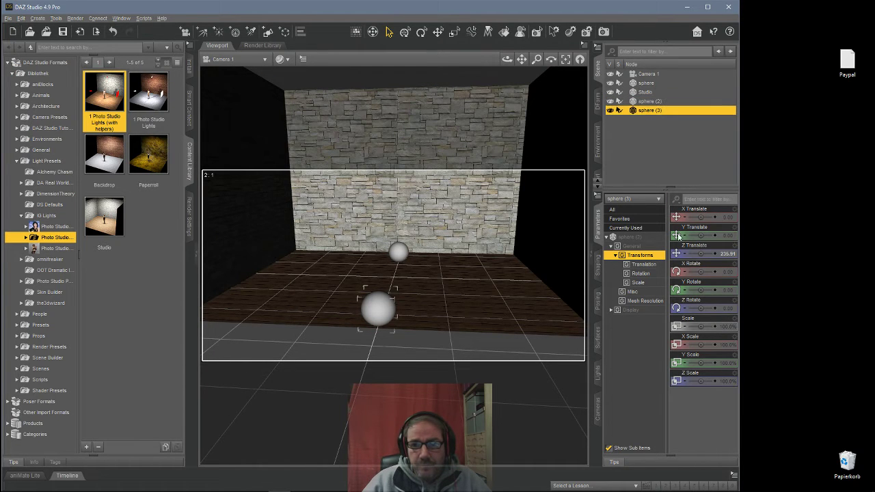
{"action": "left_click_drag", "start_coordinate": [701, 254], "coordinate": [692, 254]}
{"action": "left_click_drag", "start_coordinate": [699, 216], "coordinate": [685, 217]}
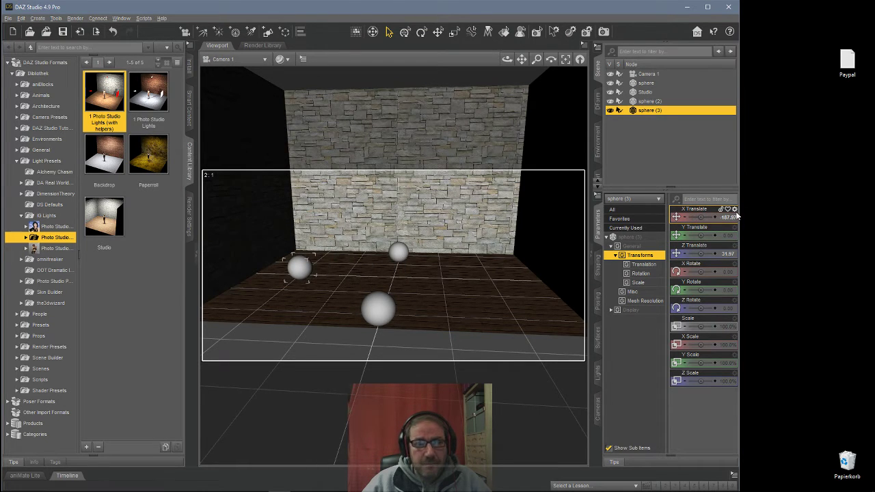
Step: Duplicate the side sphere and move sphere (3) to the opposite side at an X Translate of about 198
{"action": "left_click", "coordinate": [21, 19]}
{"action": "mouse_move", "coordinate": [69, 71]}
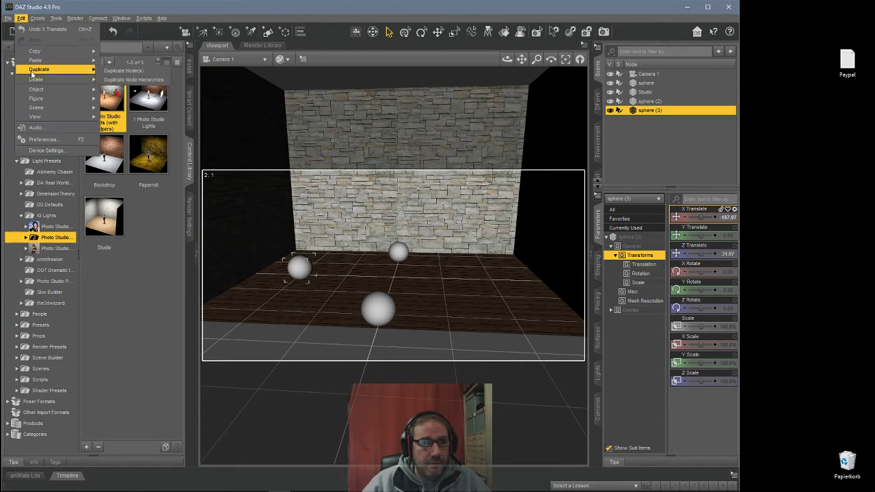
{"action": "left_click", "coordinate": [126, 71]}
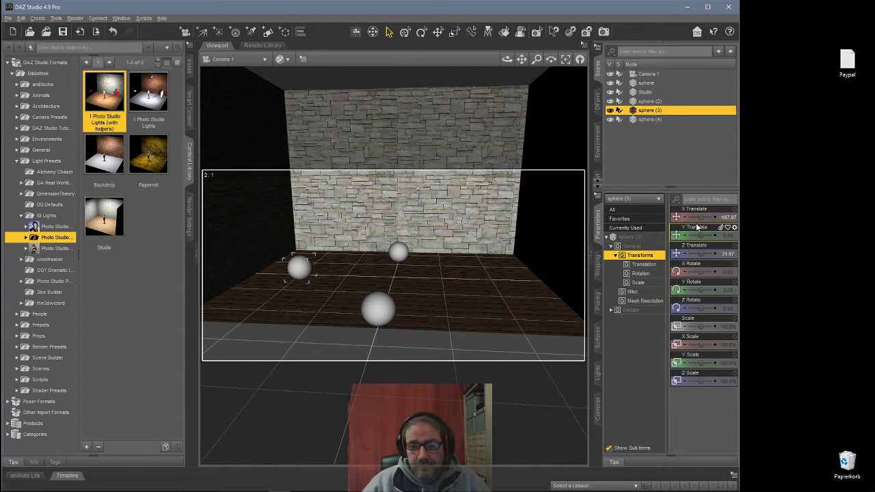
{"action": "left_click_drag", "start_coordinate": [702, 217], "coordinate": [714, 217]}
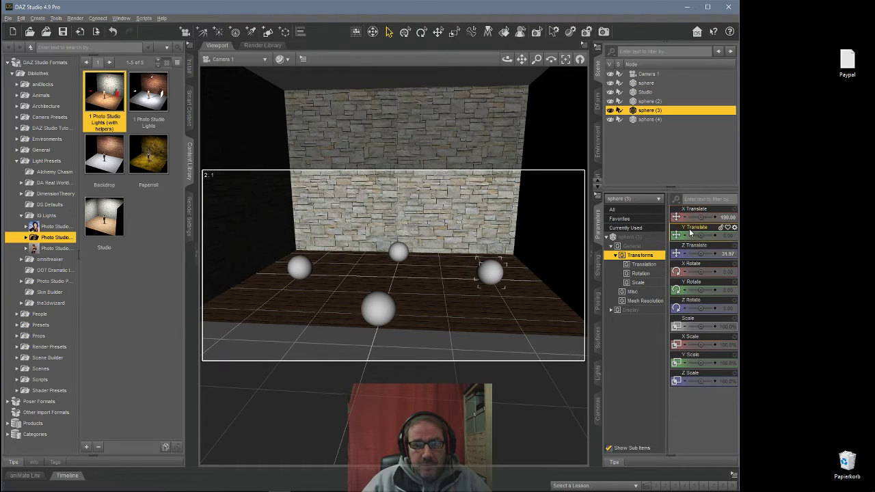
Step: Select all four spheres and open the DAZ Uber folder of the Iray shader presets
{"action": "left_click", "coordinate": [647, 83]}
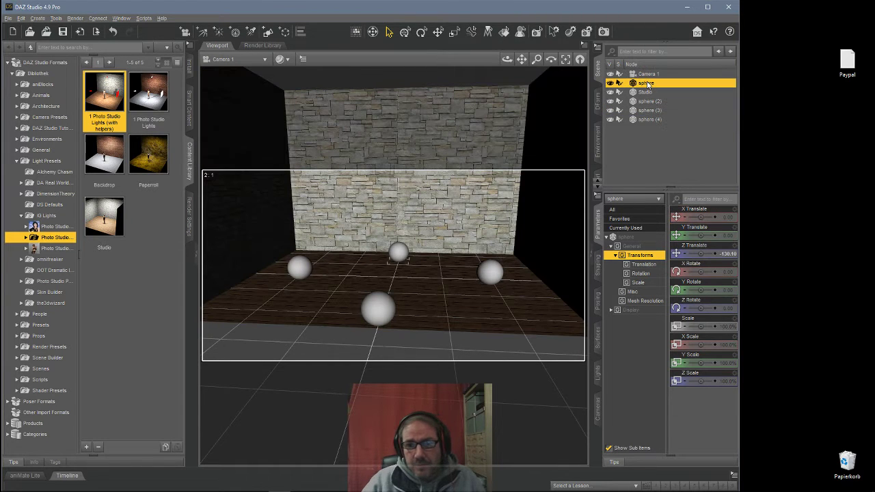
{"action": "left_click", "coordinate": [650, 102], "text": "ctrl"}
{"action": "left_click", "coordinate": [649, 110], "text": "ctrl"}
{"action": "left_click", "coordinate": [650, 119], "text": "ctrl"}
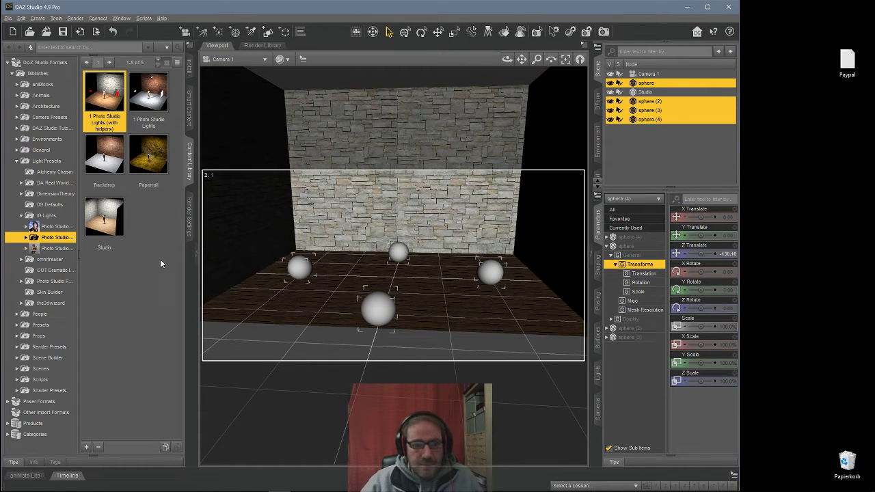
{"action": "left_click", "coordinate": [189, 218]}
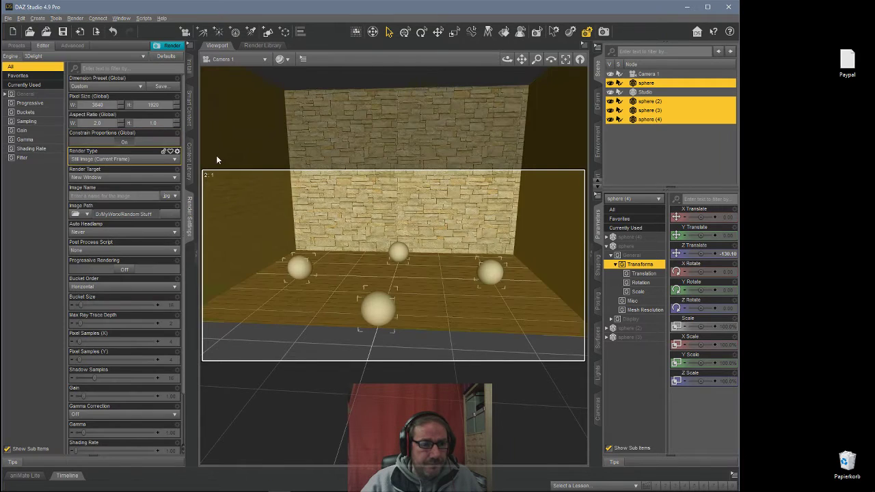
{"action": "left_click", "coordinate": [189, 161]}
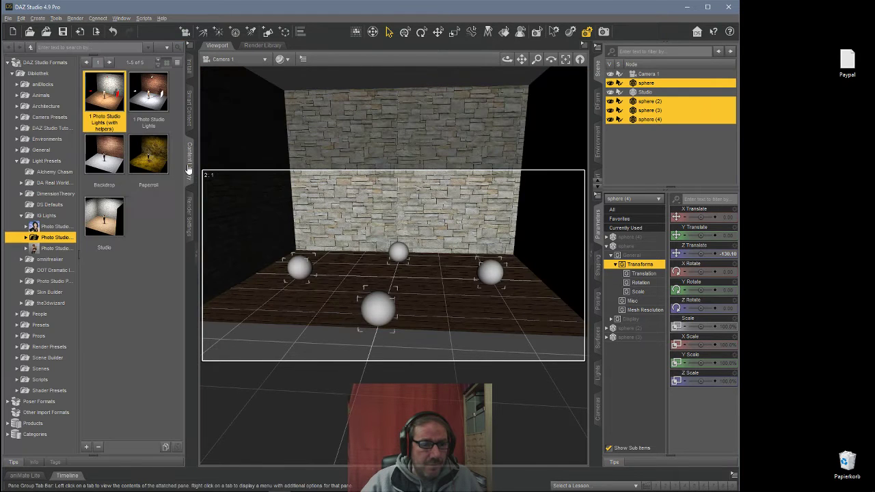
{"action": "left_click", "coordinate": [50, 390]}
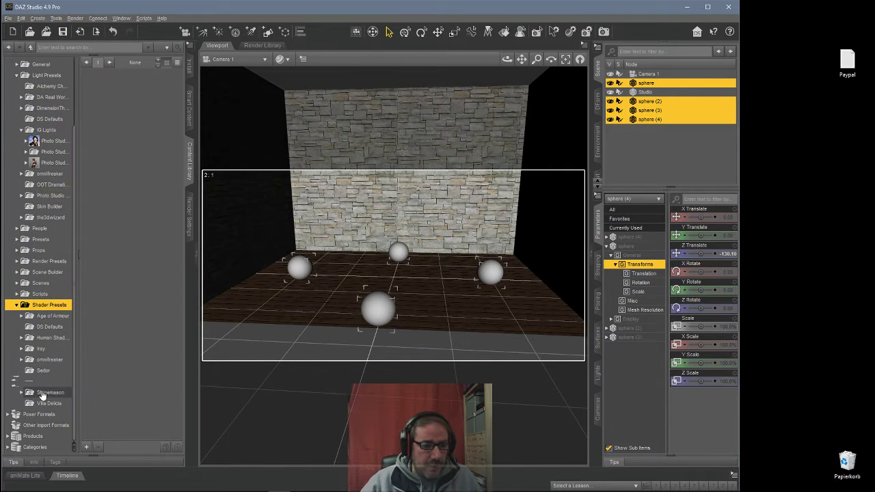
{"action": "left_click", "coordinate": [41, 348]}
{"action": "left_click", "coordinate": [52, 205]}
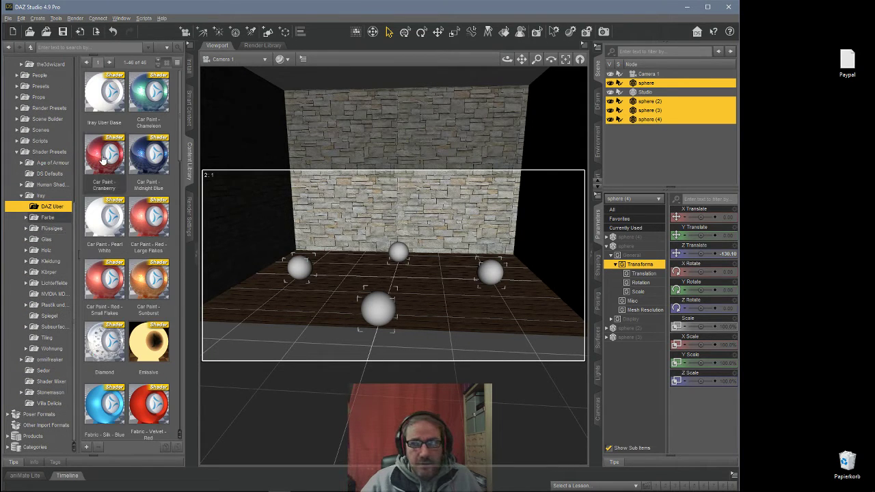
Step: Convert the surfaces of all four spheres to the Iray Uber Base shader and apply Car Paint - Cranberry
{"action": "left_click", "coordinate": [102, 159]}
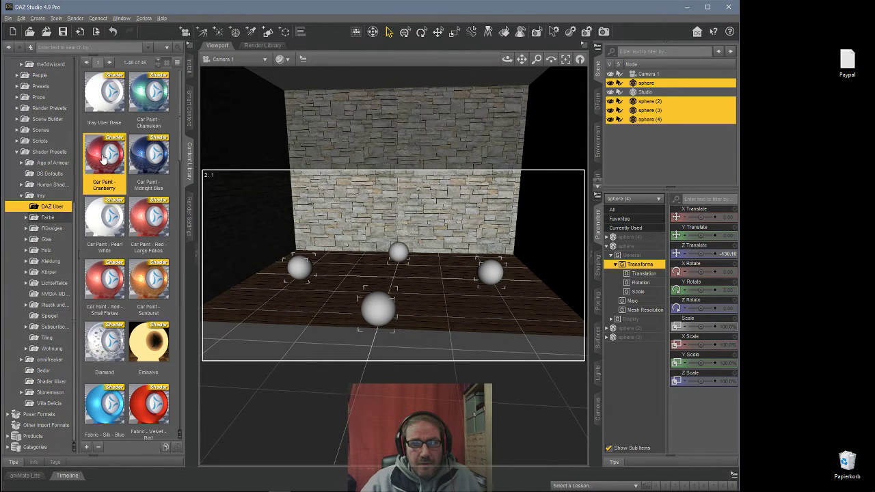
{"action": "left_click", "coordinate": [600, 344]}
{"action": "left_click_drag", "start_coordinate": [619, 250], "coordinate": [631, 264]}
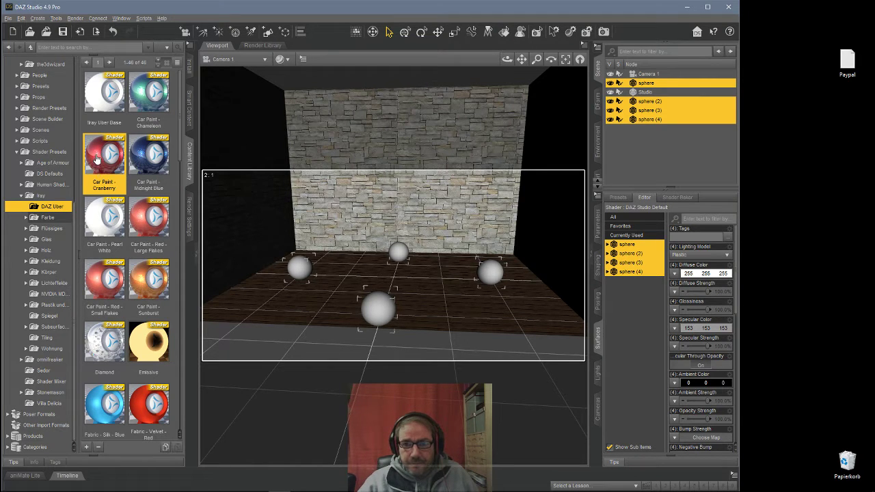
{"action": "left_click", "coordinate": [96, 145]}
{"action": "left_click", "coordinate": [144, 18]}
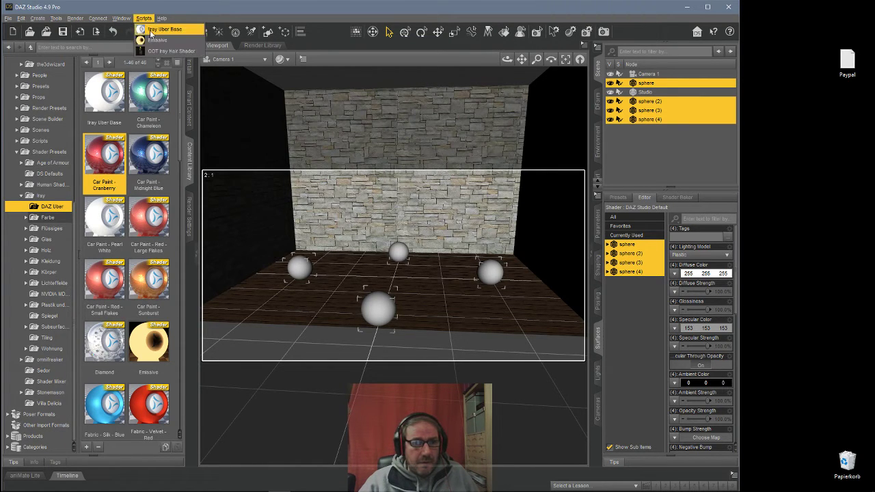
{"action": "left_click", "coordinate": [152, 29]}
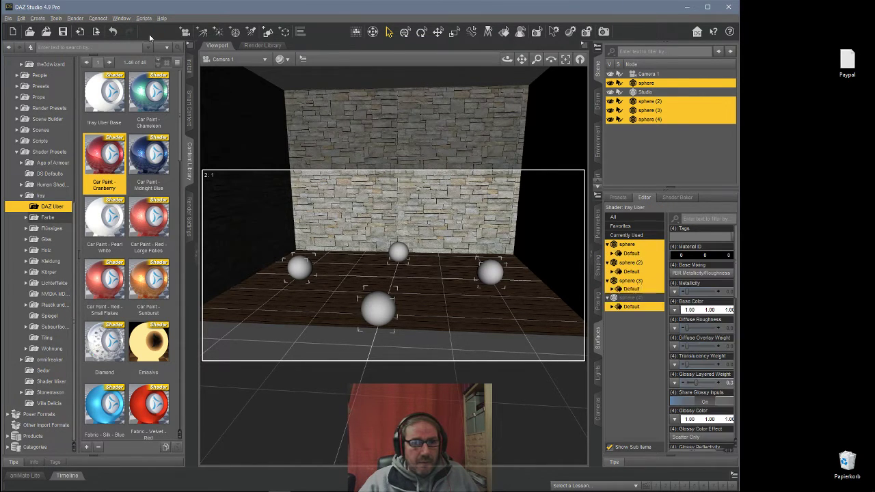
{"action": "double_click", "coordinate": [96, 156]}
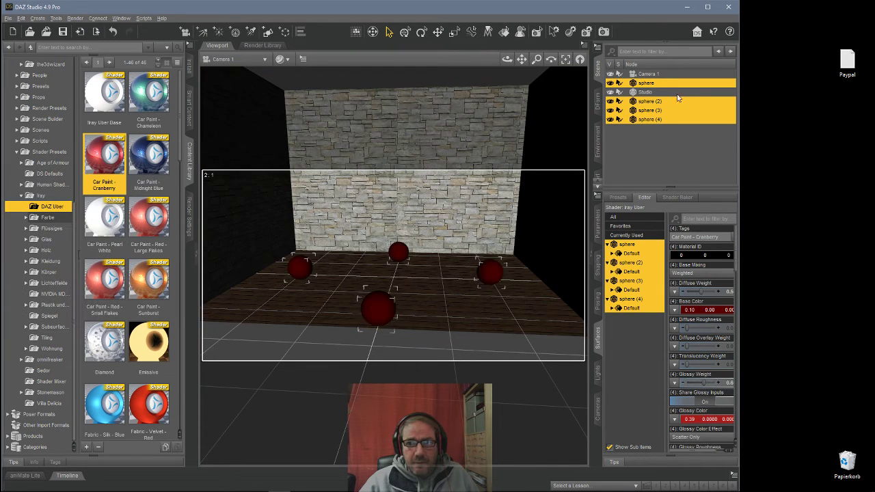
Step: Apply the Car Paint - Midnight Blue shader to spheres (2), (3) and (4)
{"action": "left_click", "coordinate": [658, 102]}
{"action": "left_click", "coordinate": [655, 119], "text": "shift"}
{"action": "double_click", "coordinate": [149, 156]}
Step: Apply the Car Paint - Chameleon shader to spheres (3) and (4), and replace it with Car Paint - Sunburst on sphere (4)
{"action": "left_click", "coordinate": [646, 111]}
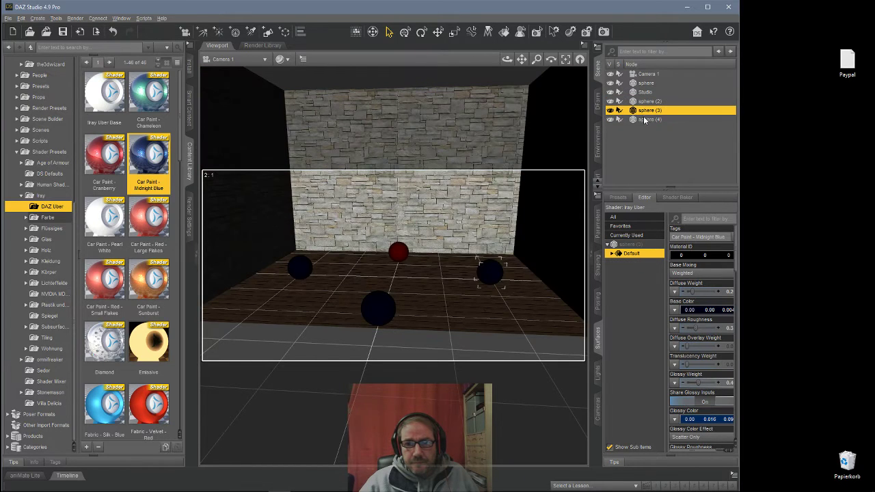
{"action": "left_click", "coordinate": [647, 120], "text": "shift"}
{"action": "left_click", "coordinate": [139, 102]}
{"action": "double_click", "coordinate": [139, 101]}
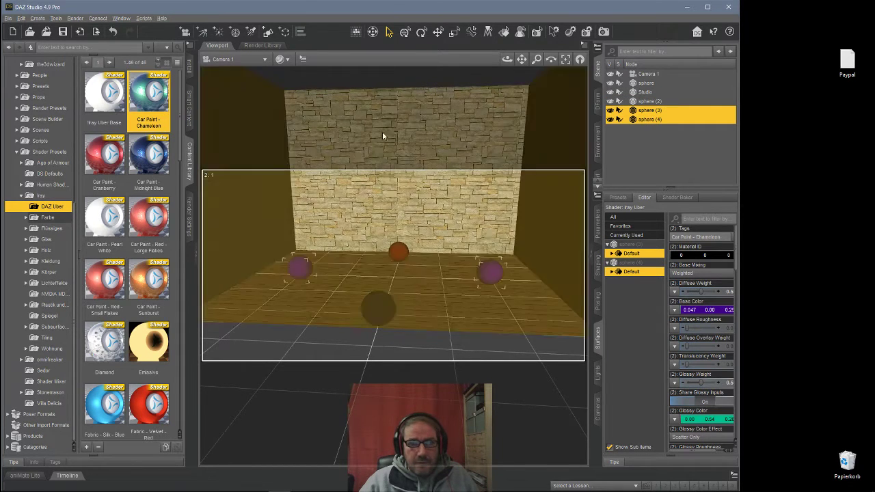
{"action": "left_click", "coordinate": [654, 120]}
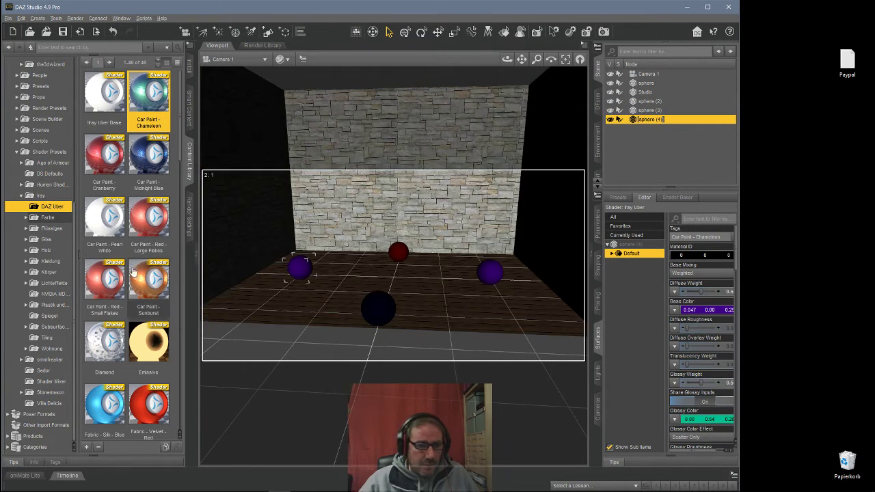
{"action": "double_click", "coordinate": [144, 284]}
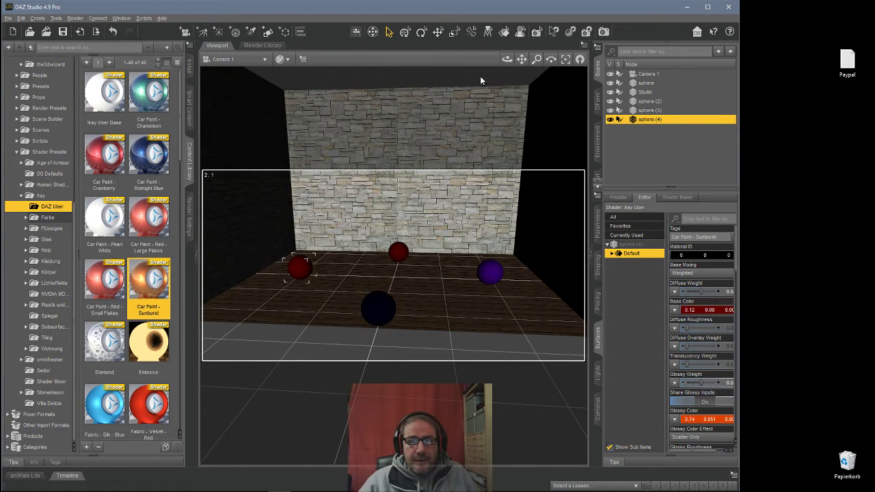
Step: From the perspective view, move Camera 1 between the spheres to a Z Translate of about 12 and Y Translate of about 14
{"action": "left_click", "coordinate": [233, 60]}
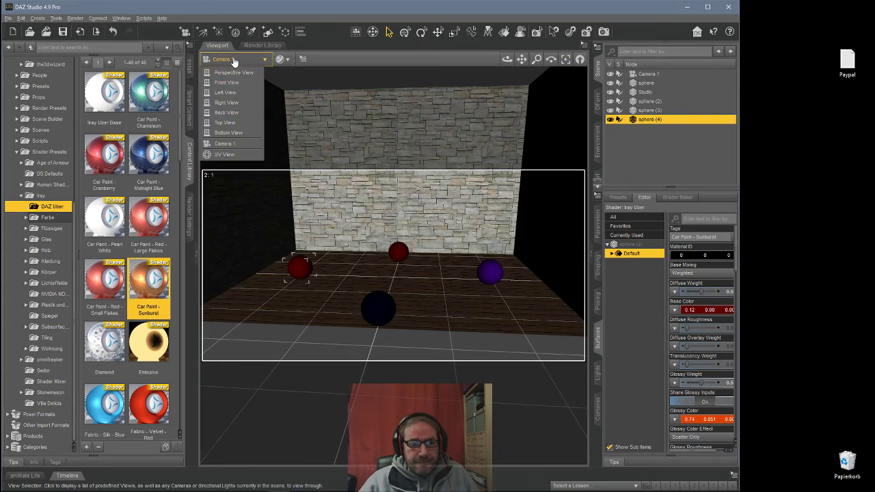
{"action": "left_click", "coordinate": [234, 73]}
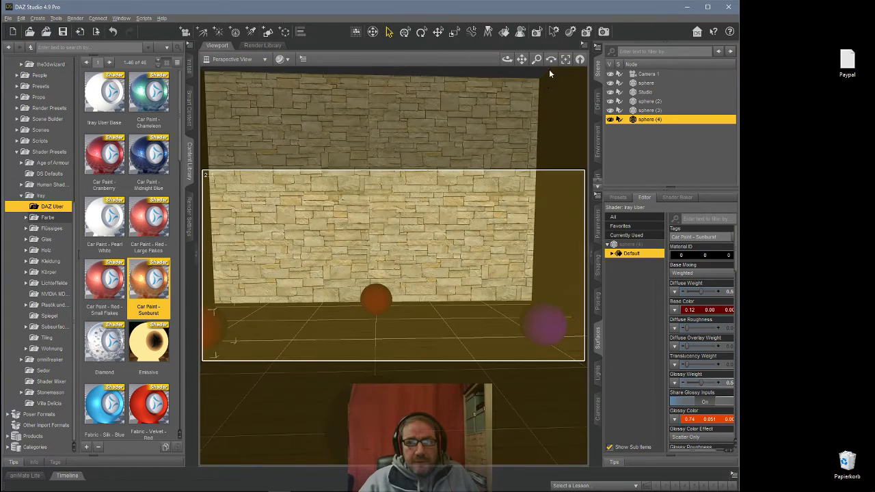
{"action": "left_click_drag", "start_coordinate": [507, 59], "coordinate": [513, 61]}
{"action": "left_click", "coordinate": [649, 76]}
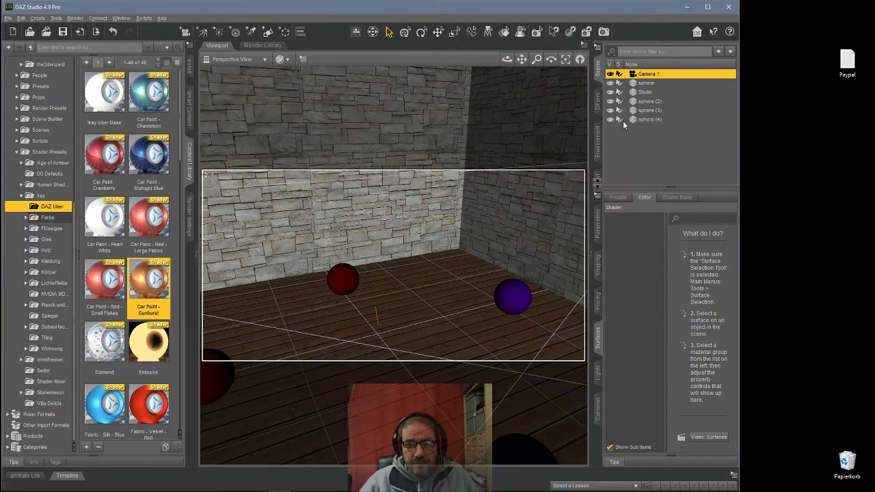
{"action": "left_click", "coordinate": [602, 226]}
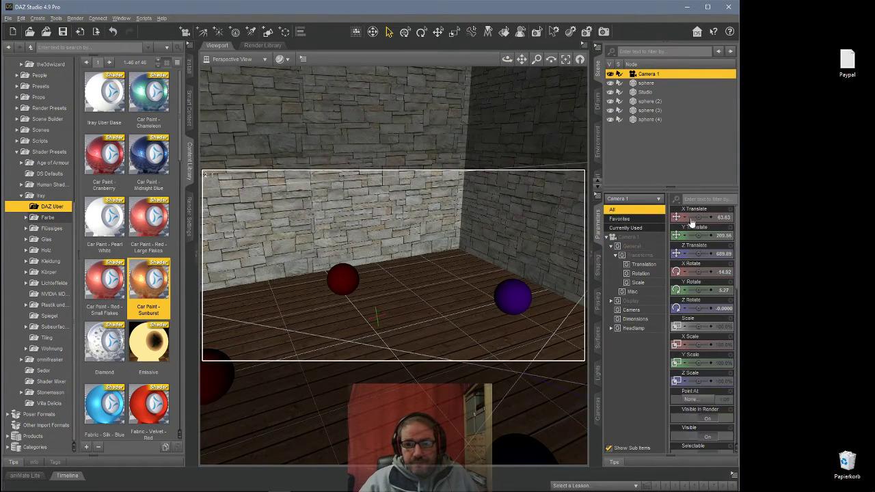
{"action": "left_click_drag", "start_coordinate": [705, 253], "coordinate": [689, 253]}
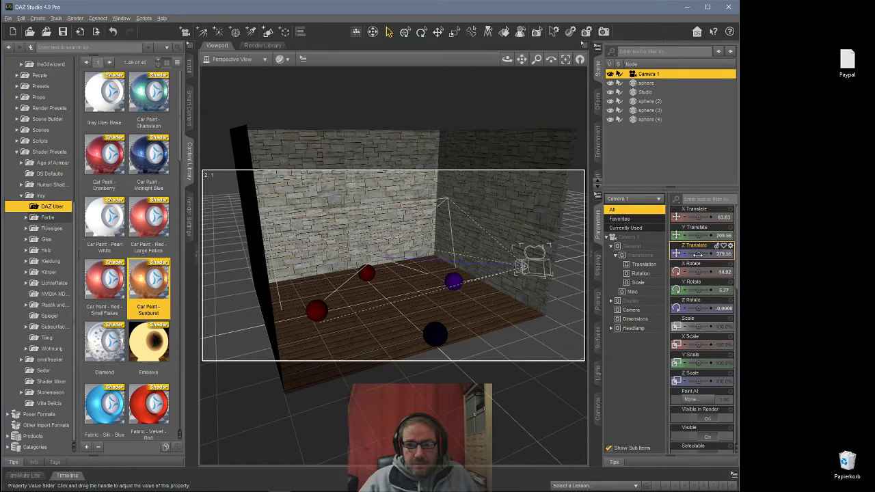
{"action": "left_click_drag", "start_coordinate": [698, 254], "coordinate": [680, 254]}
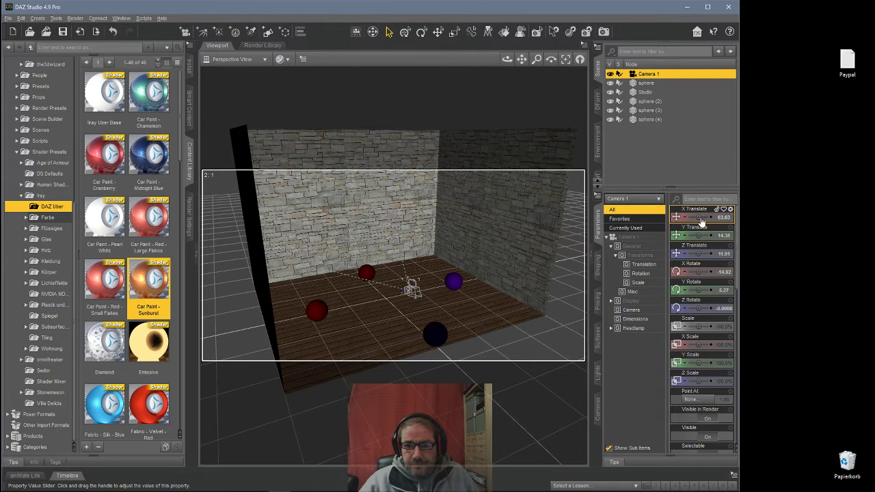
Step: Center Camera 1 among the spheres at an X Translate of about -2 and raise it to a Y Translate of about 35
{"action": "left_click_drag", "start_coordinate": [698, 216], "coordinate": [680, 217]}
{"action": "left_click_drag", "start_coordinate": [507, 60], "coordinate": [487, 62]}
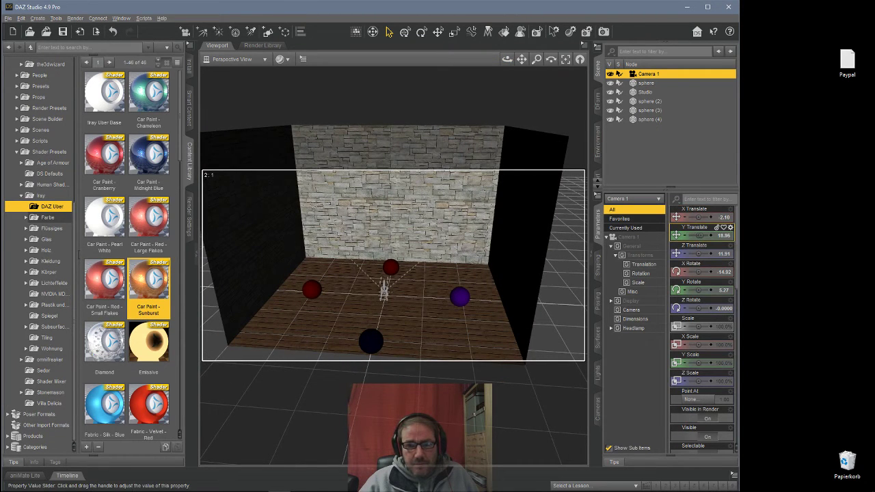
{"action": "left_click_drag", "start_coordinate": [699, 235], "coordinate": [706, 235]}
Step: Look through Camera 1 and adjust its position and angle to center the red sphere in the render frame
{"action": "left_click", "coordinate": [234, 60]}
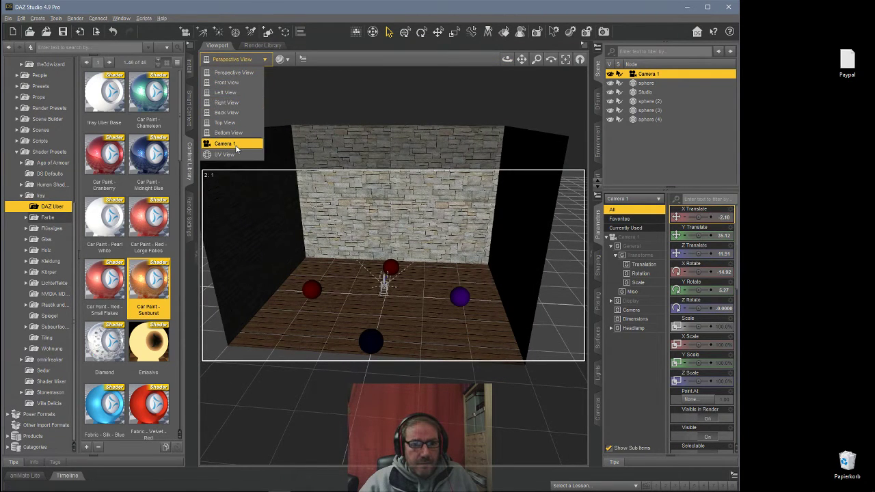
{"action": "left_click", "coordinate": [235, 144]}
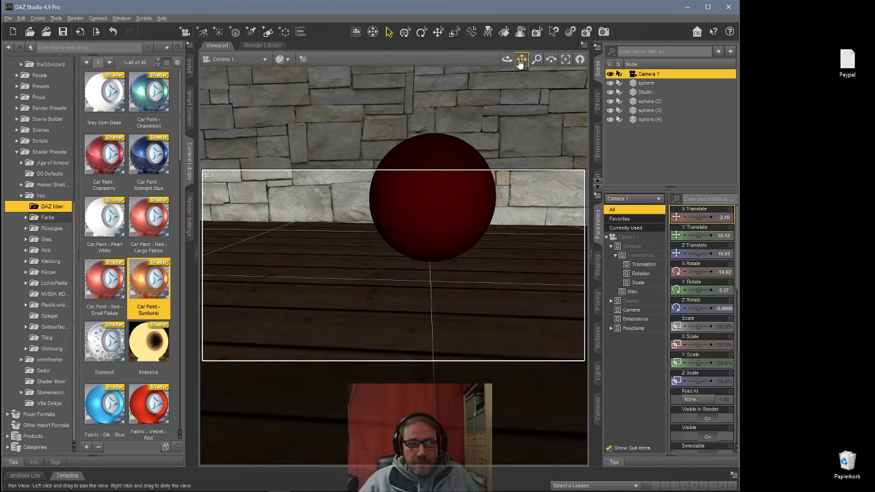
{"action": "mouse_move", "coordinate": [507, 60]}
{"action": "left_mouse_down"}
{"action": "mouse_move", "coordinate": [506, 76]}
{"action": "mouse_move", "coordinate": [516, 55]}
{"action": "mouse_move", "coordinate": [516, 63]}
{"action": "mouse_move", "coordinate": [524, 57]}
{"action": "left_mouse_up"}
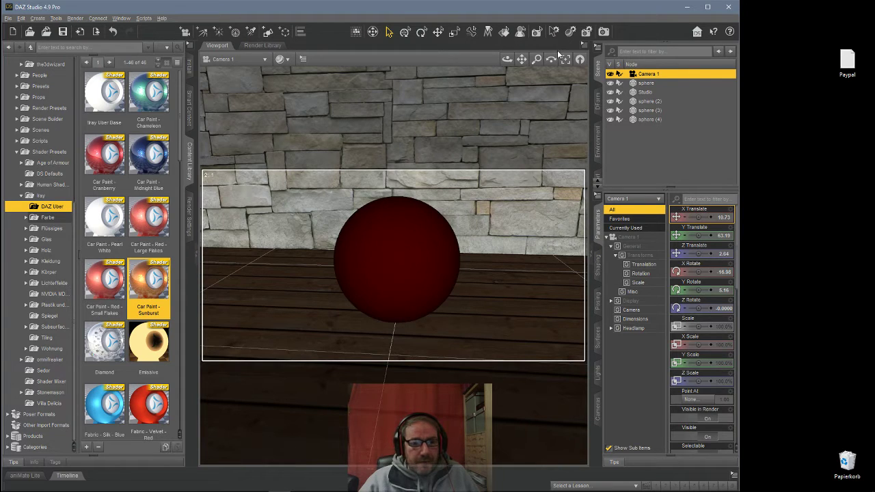
Step: Switch the camera viewport to the Iray preview and show the render settings
{"action": "left_click", "coordinate": [283, 58]}
{"action": "left_click", "coordinate": [301, 171]}
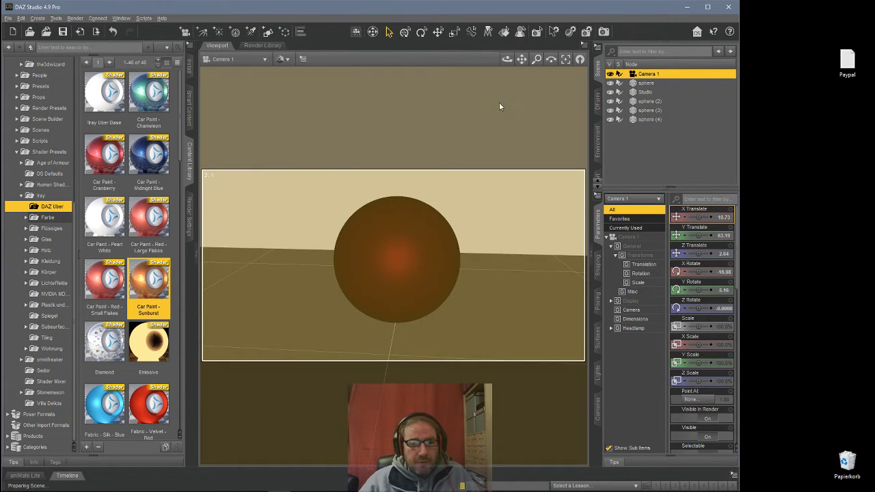
{"action": "left_click", "coordinate": [190, 216]}
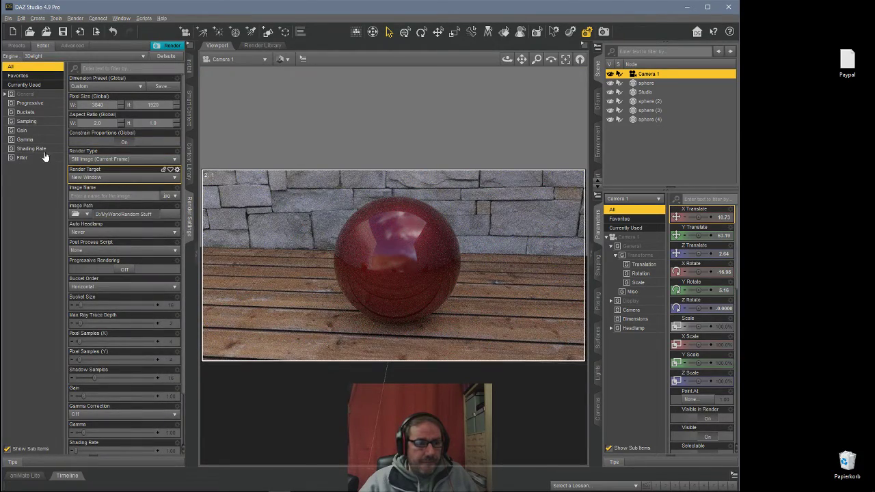
Step: Set the render engine to NVIDIA Iray and show its Environment settings
{"action": "left_click", "coordinate": [41, 56]}
{"action": "left_click", "coordinate": [41, 52]}
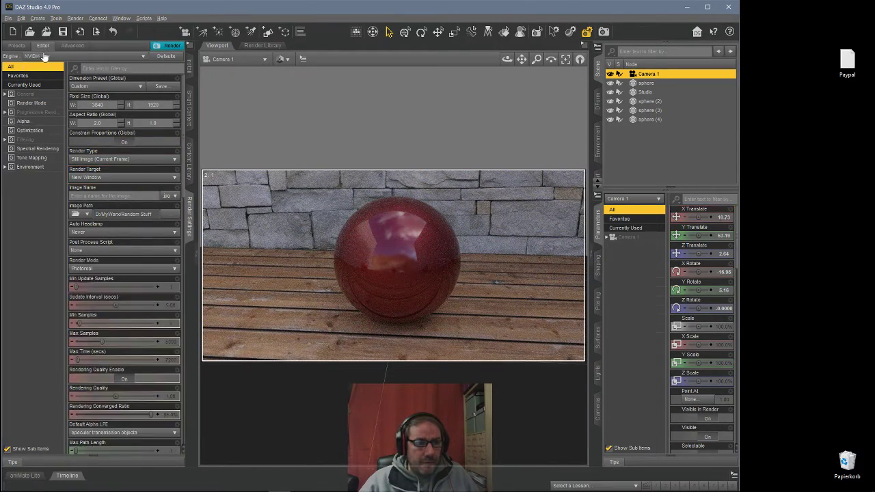
{"action": "left_click", "coordinate": [26, 168]}
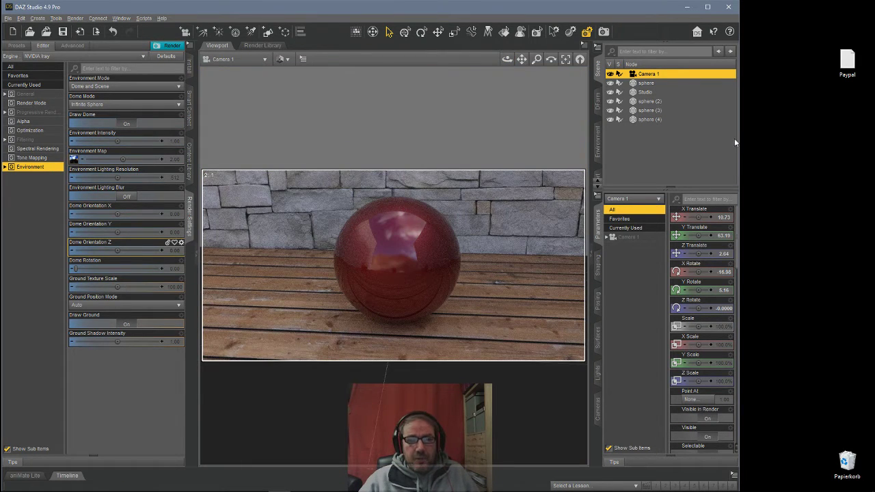
Step: Set Camera 1's Lens Distortion Type to spherical
{"action": "left_click", "coordinate": [653, 139]}
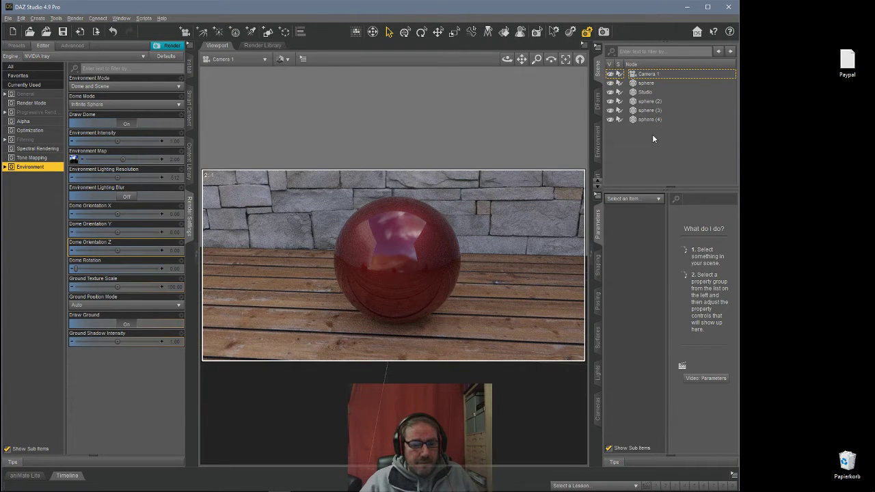
{"action": "left_click", "coordinate": [647, 75]}
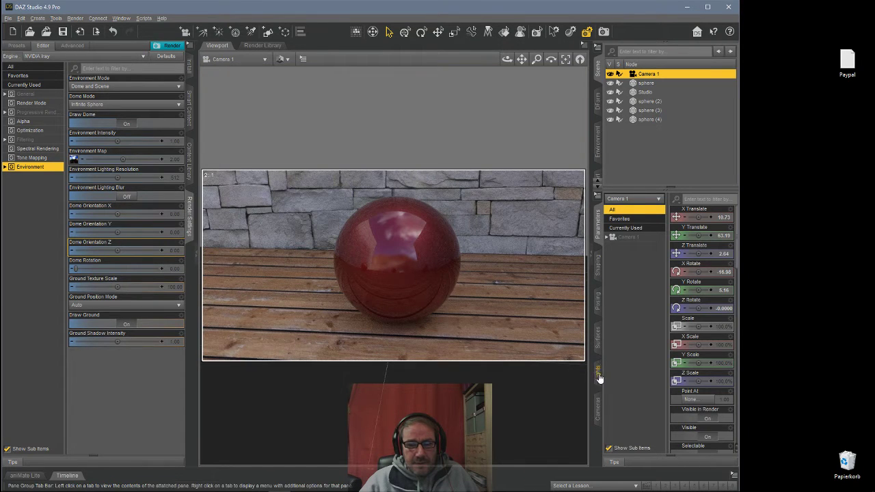
{"action": "left_click", "coordinate": [598, 407]}
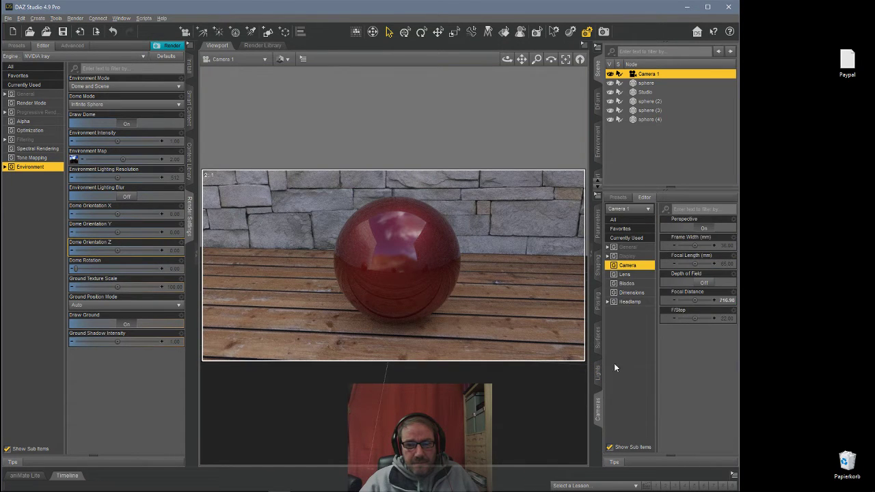
{"action": "left_click", "coordinate": [624, 274]}
{"action": "left_click", "coordinate": [685, 319]}
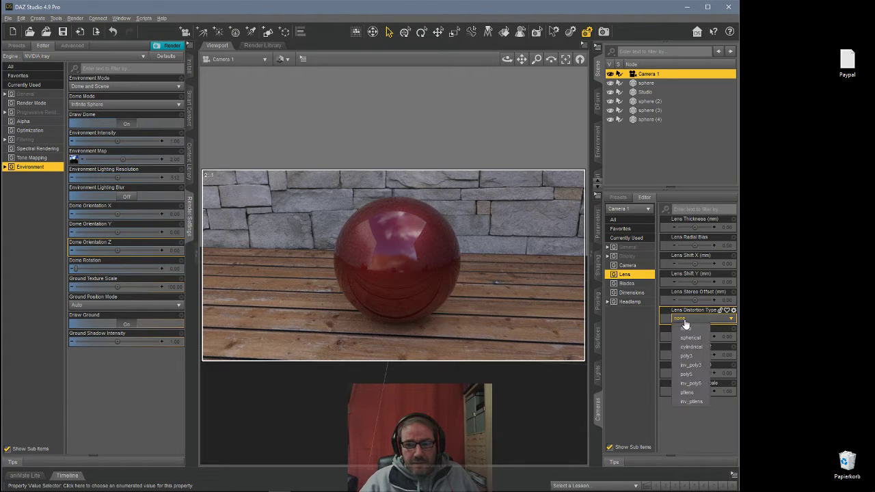
{"action": "left_click", "coordinate": [686, 338]}
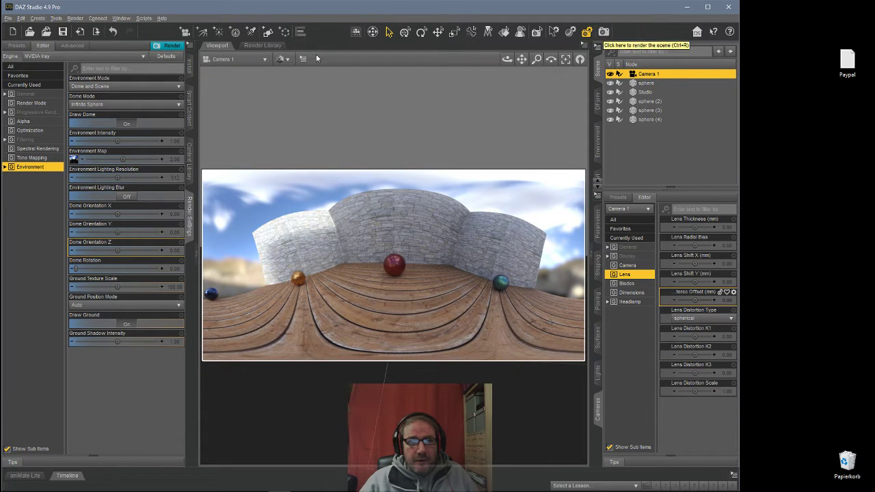
Step: Switch the camera viewport from the Iray preview to a shaded display, render the scene and inspect the emerging image
{"action": "left_click", "coordinate": [283, 58]}
{"action": "left_click", "coordinate": [298, 153]}
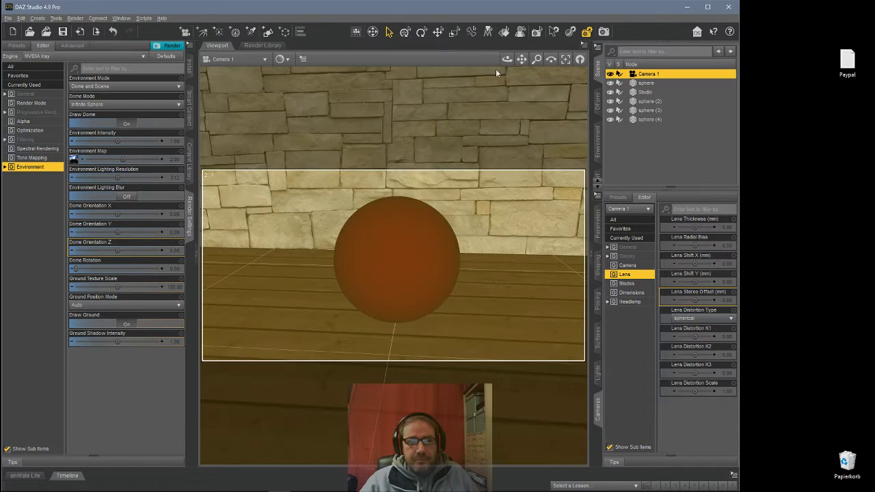
{"action": "left_click", "coordinate": [604, 33]}
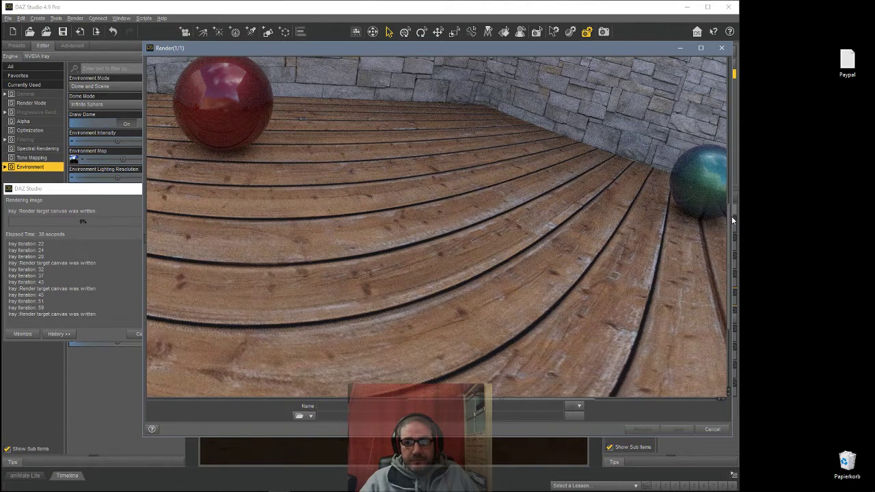
{"action": "scroll", "coordinate": [729, 221], "scroll_direction": "up", "scroll_amount": 2}
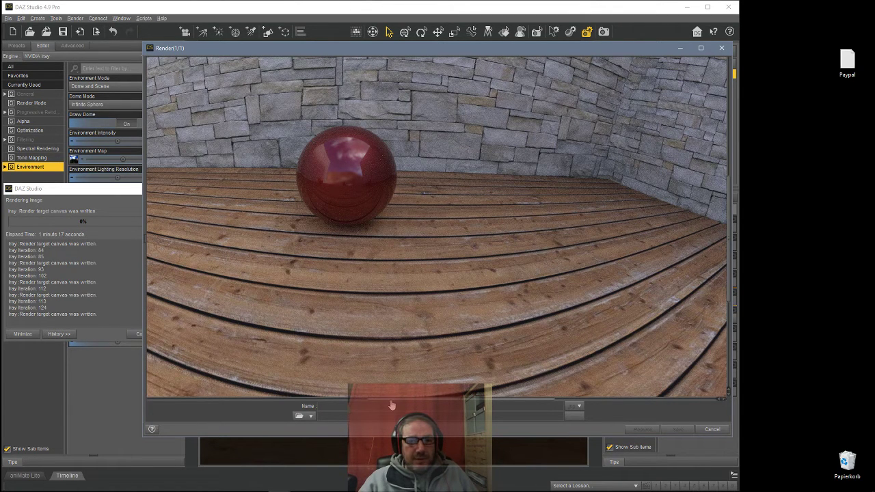
{"action": "left_click_drag", "start_coordinate": [392, 407], "coordinate": [373, 406]}
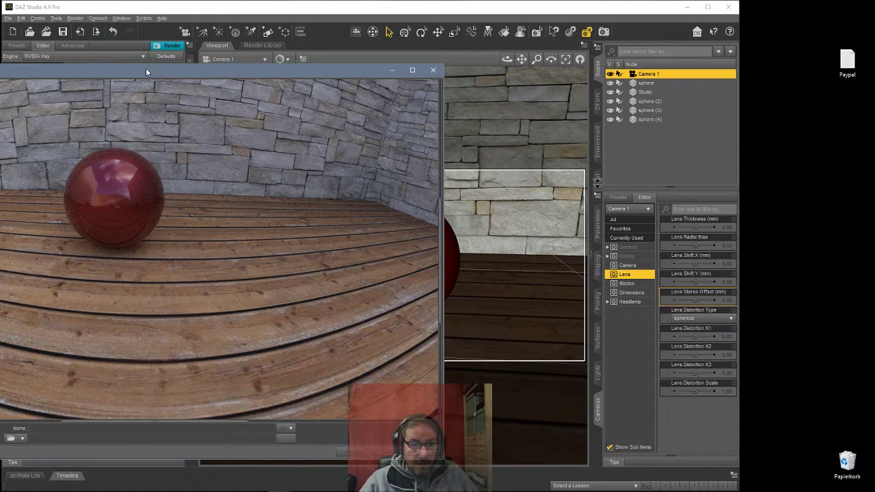
{"action": "left_click_drag", "start_coordinate": [145, 68], "coordinate": [438, 45]}
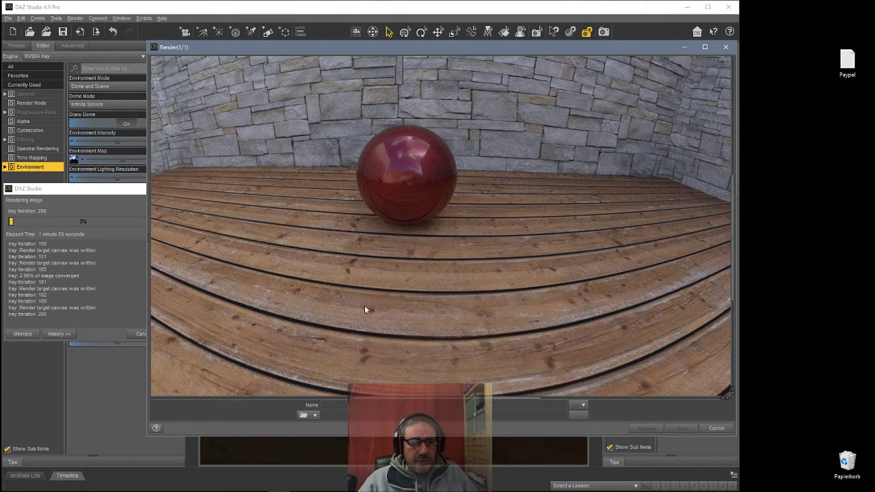
Step: Stop the running render and save the image as a jpg named 360Test in D:/MyWorx/Random Stuff
{"action": "left_click", "coordinate": [717, 428]}
{"action": "left_click", "coordinate": [421, 256]}
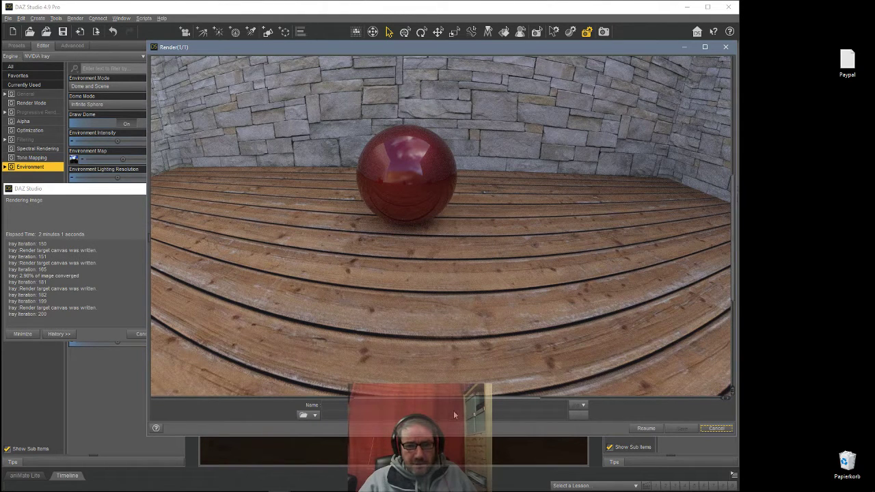
{"action": "left_click", "coordinate": [396, 405]}
{"action": "type", "text": "S60Test"}
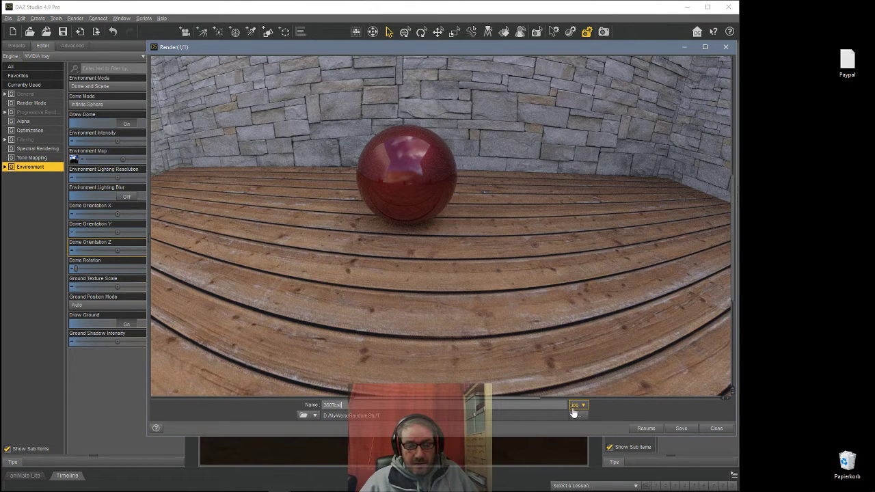
{"action": "left_click", "coordinate": [681, 429]}
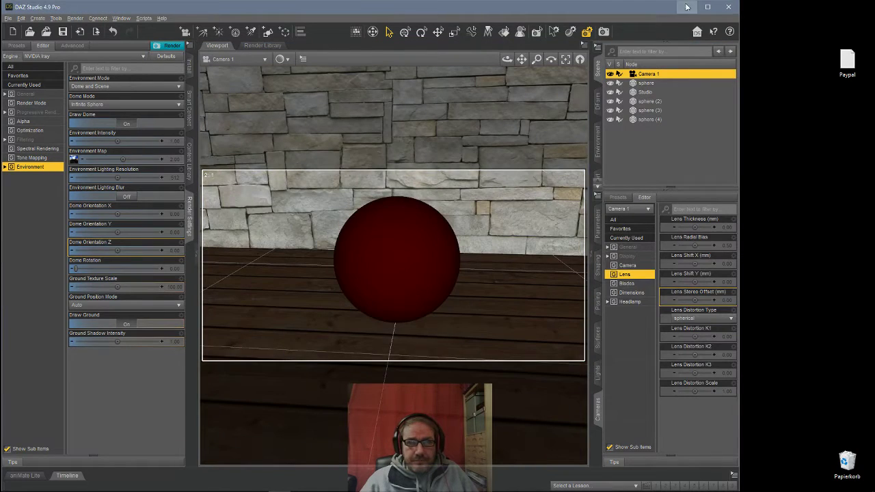
Step: Switch to File Explorer and open the Random Stuff folder inside MyWorx on drive GFX (D:)
{"action": "left_click", "coordinate": [687, 7]}
{"action": "left_click", "coordinate": [57, 483]}
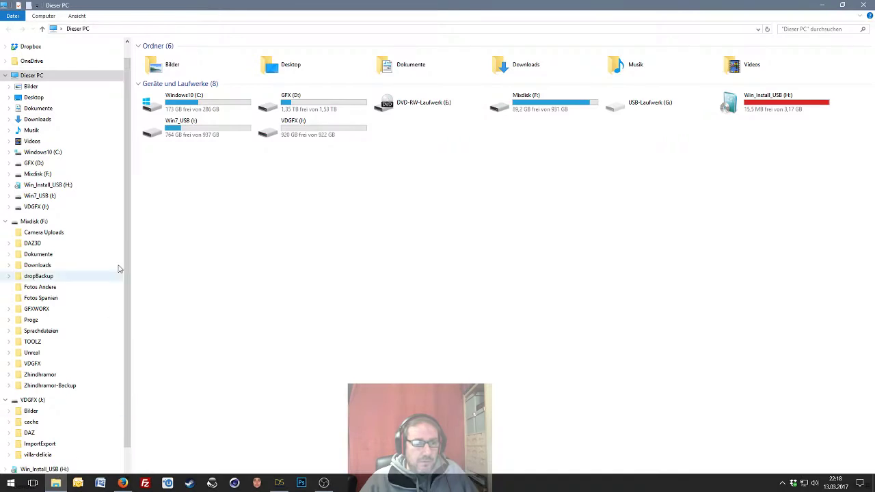
{"action": "left_click", "coordinate": [34, 165]}
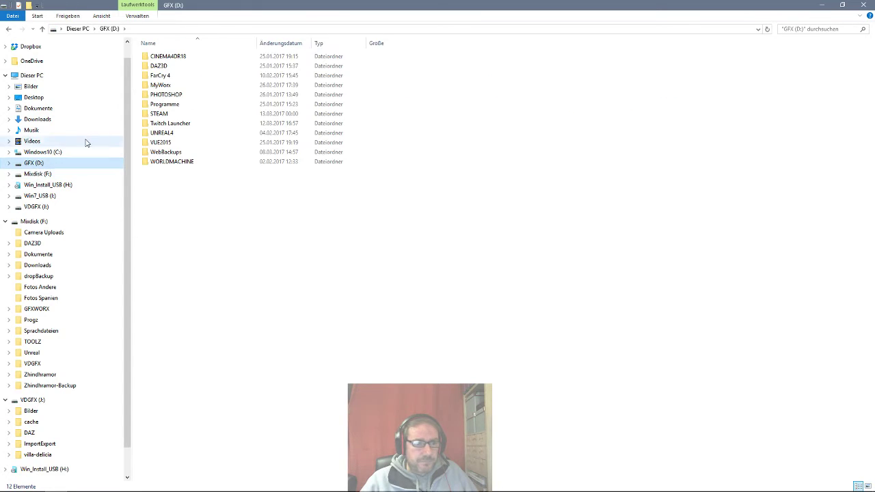
{"action": "double_click", "coordinate": [166, 91]}
{"action": "left_click", "coordinate": [169, 86]}
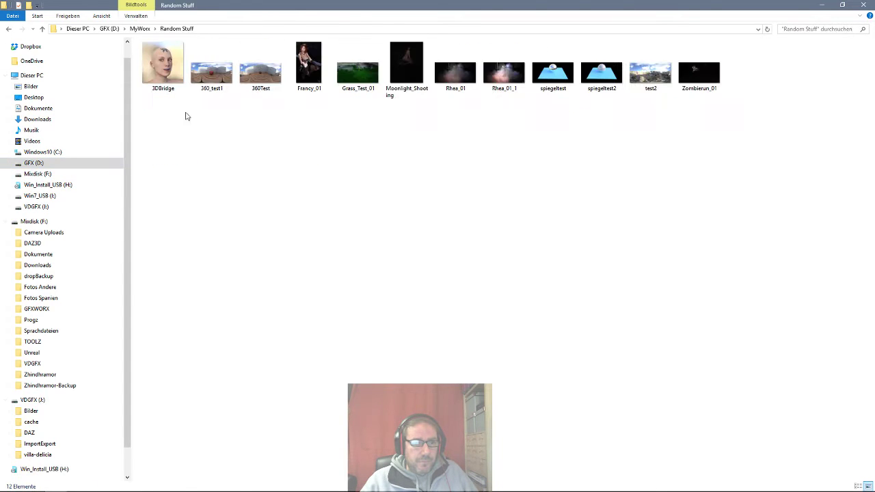
Step: View the saved 360Test image in the image viewer and close it
{"action": "left_click", "coordinate": [261, 80]}
{"action": "double_click", "coordinate": [262, 77]}
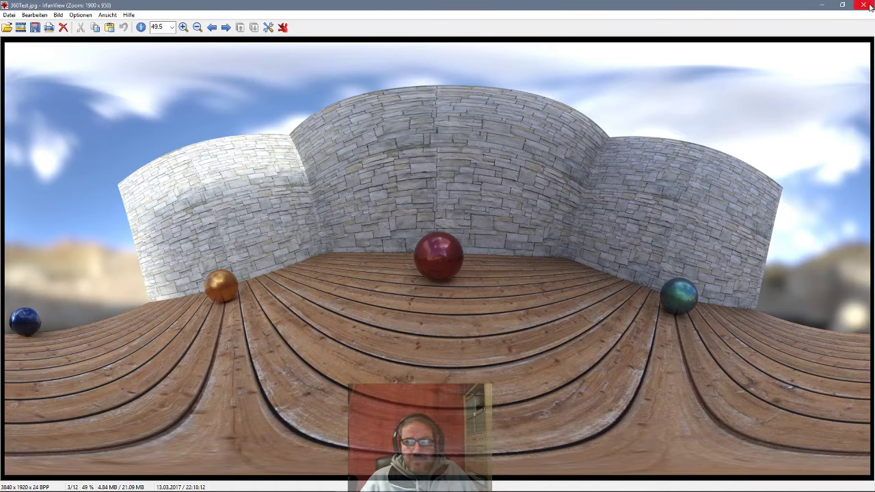
{"action": "left_click", "coordinate": [863, 5]}
Step: In the detailed file properties of 360Test, set the camera manufacturer (Kamerahersteller) to Ricoh
{"action": "right_click", "coordinate": [264, 78]}
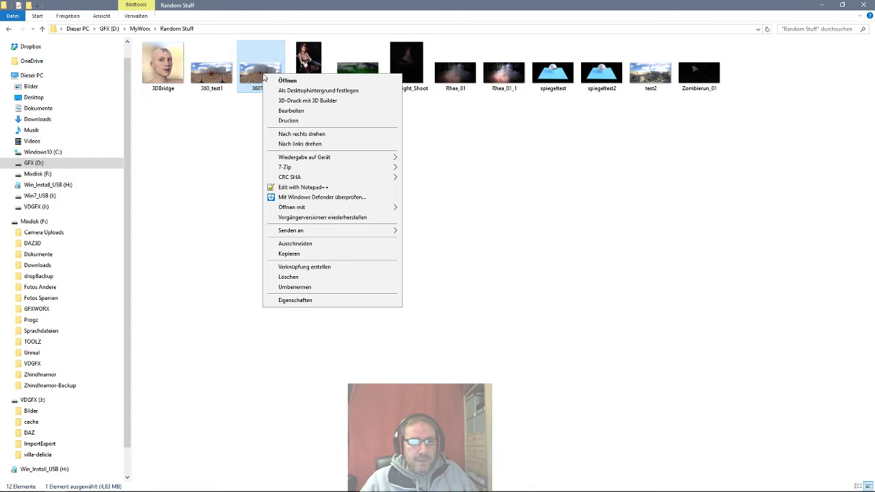
{"action": "left_click", "coordinate": [295, 301]}
{"action": "left_click", "coordinate": [334, 97]}
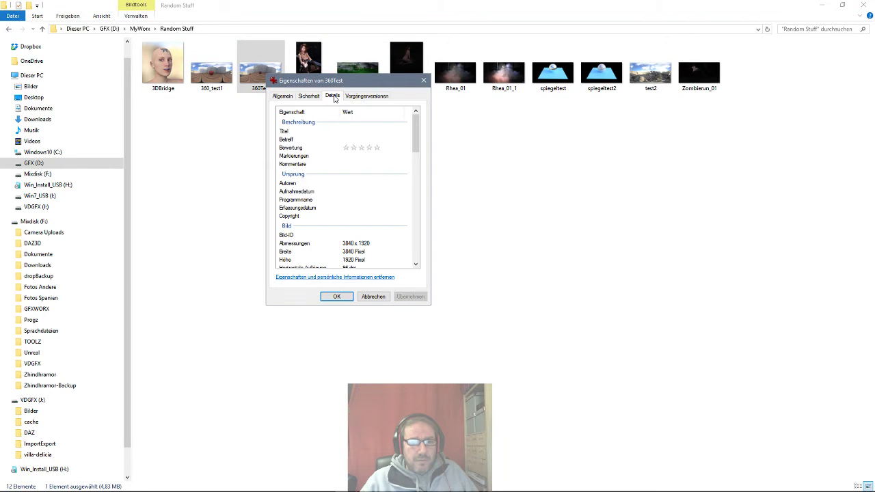
{"action": "left_click_drag", "start_coordinate": [416, 142], "coordinate": [413, 168]}
{"action": "left_click", "coordinate": [330, 191]}
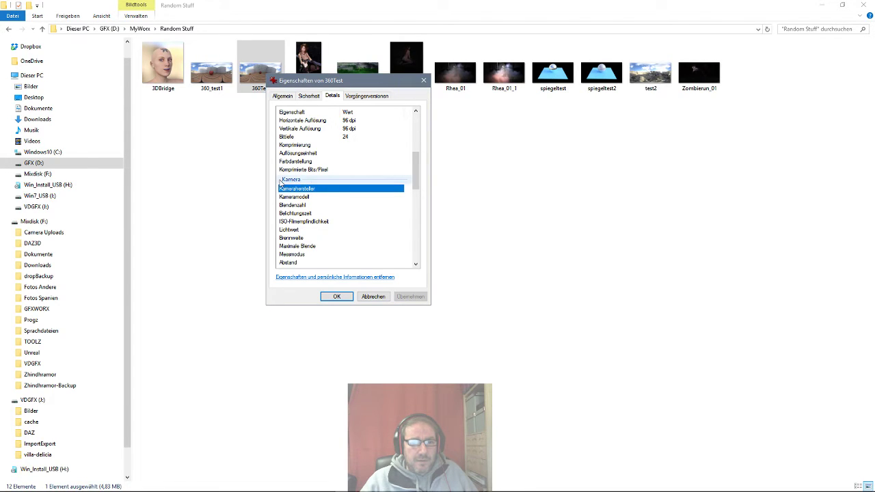
{"action": "left_click", "coordinate": [352, 188]}
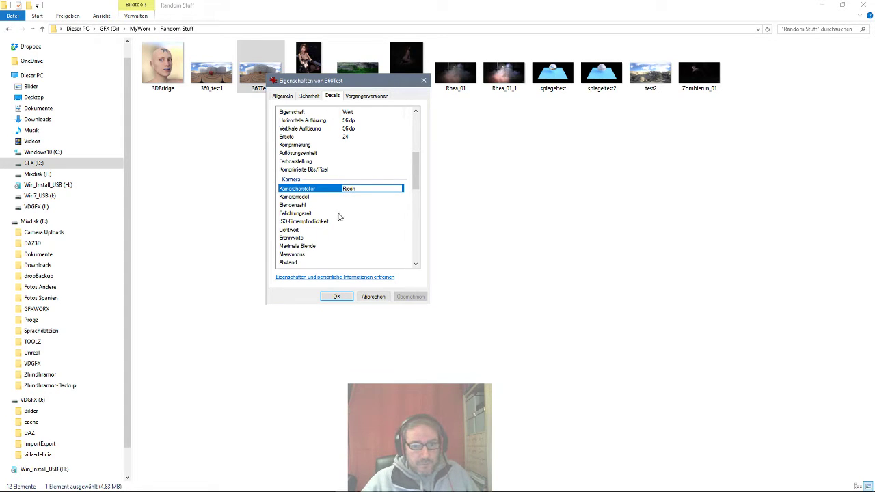
Step: Set the camera model (Kameramodell) of 360Test to RICOH THETA S and apply the property changes
{"action": "left_click", "coordinate": [359, 197]}
{"action": "type", "text": "RICOH THETA S"}
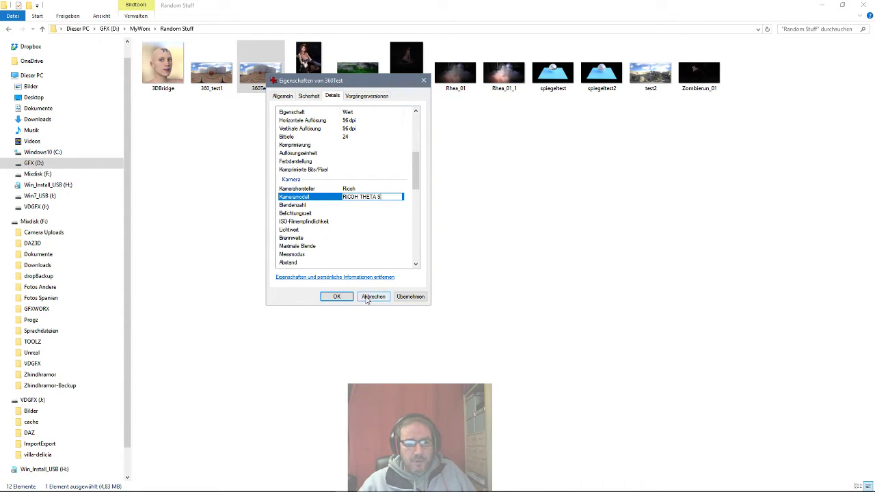
{"action": "left_click", "coordinate": [410, 296]}
{"action": "left_click", "coordinate": [337, 296]}
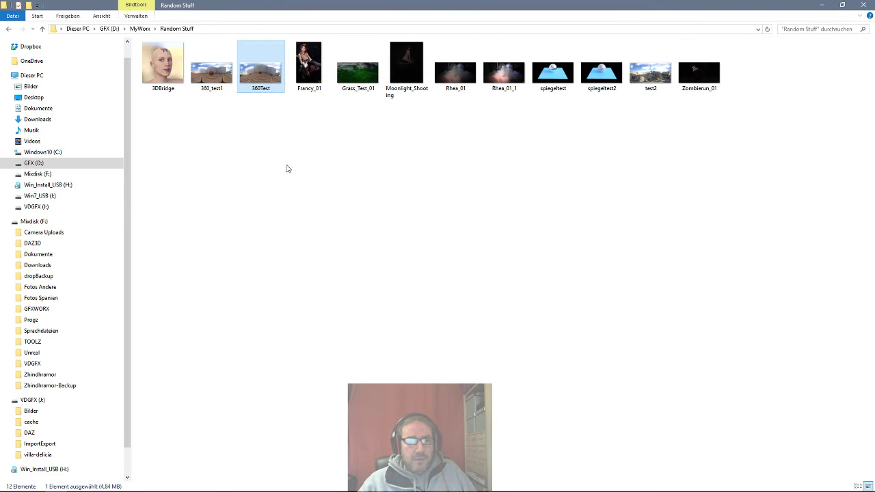
Step: Switch to Facebook in Firefox and open the account's own profile page
{"action": "left_click", "coordinate": [825, 6]}
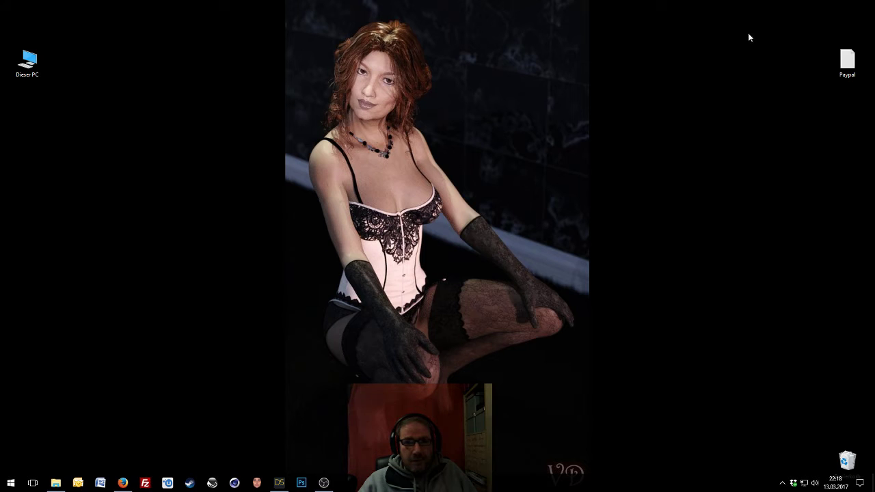
{"action": "left_click", "coordinate": [122, 482]}
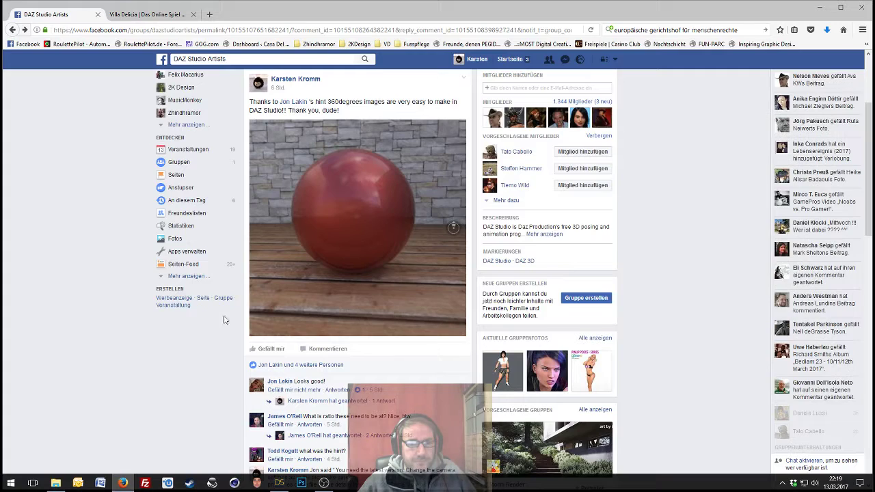
{"action": "scroll", "coordinate": [243, 245], "scroll_direction": "up", "scroll_amount": 1}
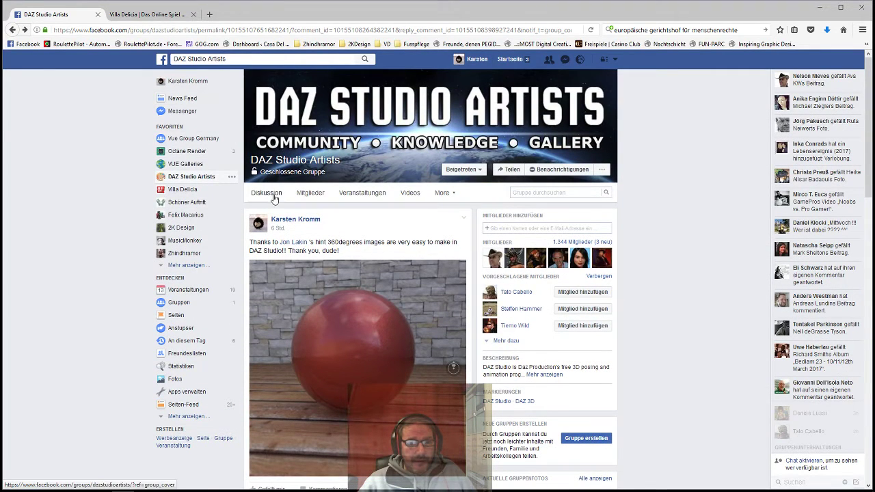
{"action": "left_click", "coordinate": [180, 84]}
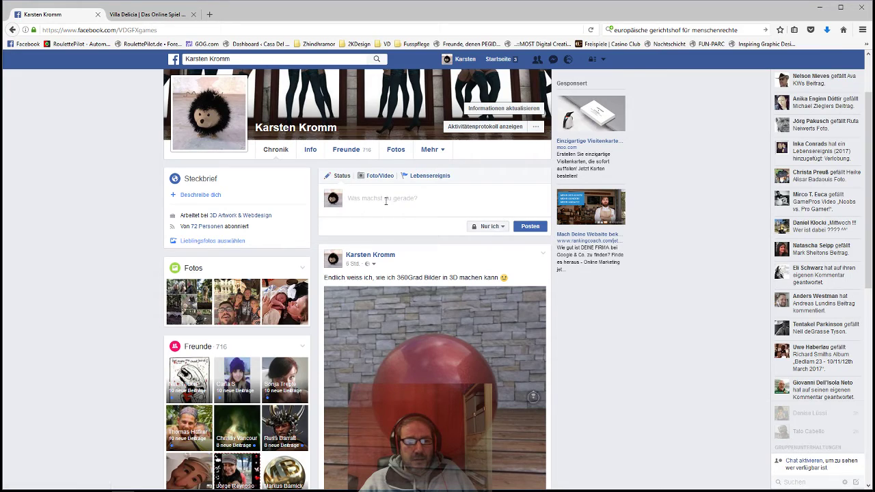
Step: Start a new photo post on the profile and upload the 360Test image from the Random Stuff folder
{"action": "left_click", "coordinate": [374, 181]}
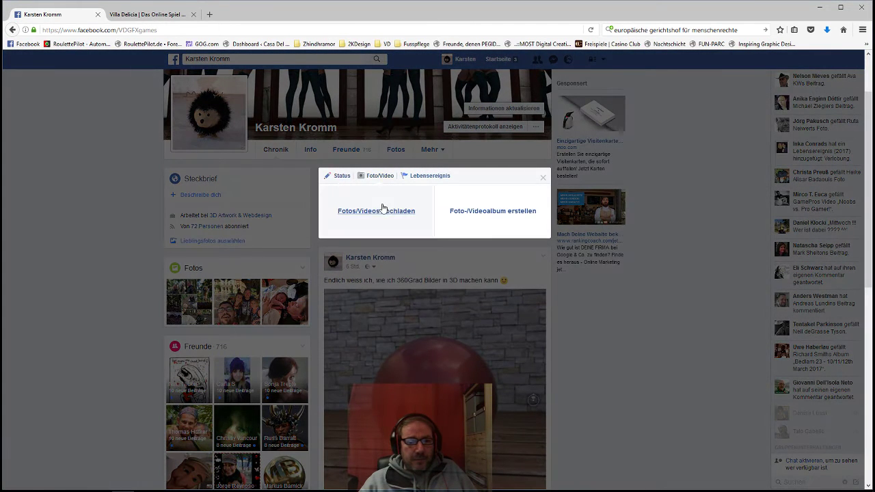
{"action": "left_click", "coordinate": [374, 215]}
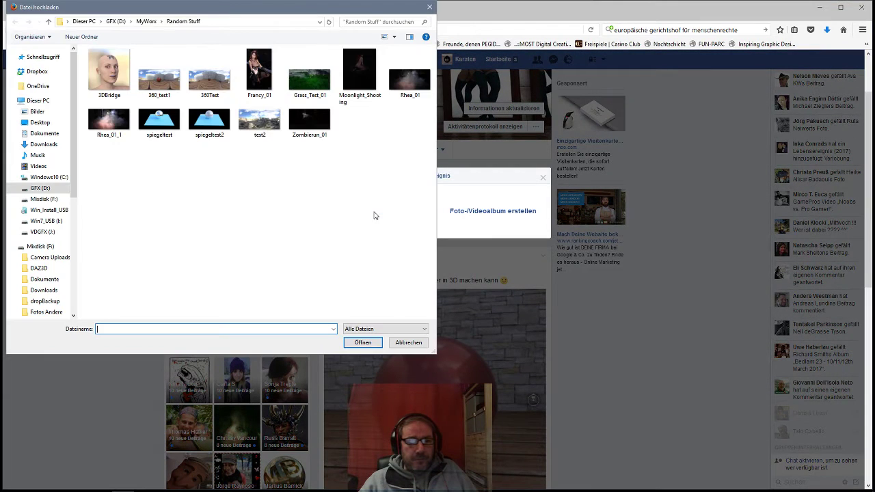
{"action": "double_click", "coordinate": [210, 74]}
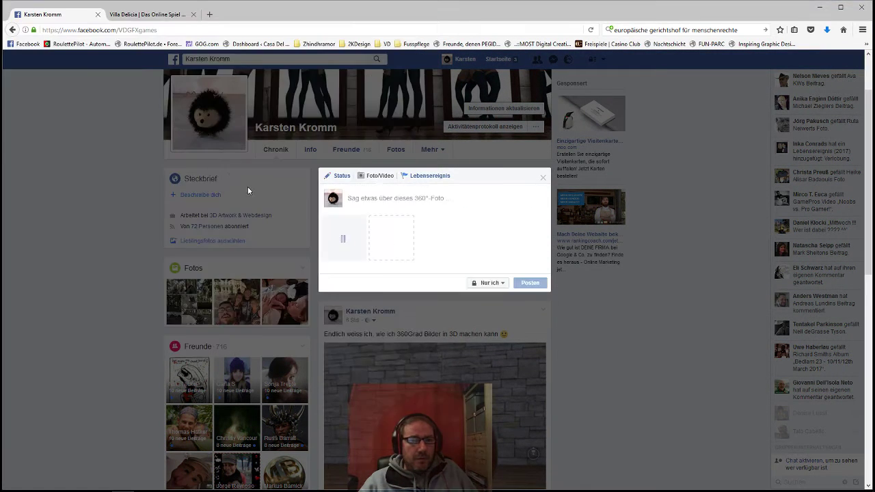
Step: Caption the 360° photo "Done!" and publish the post
{"action": "left_click", "coordinate": [417, 197]}
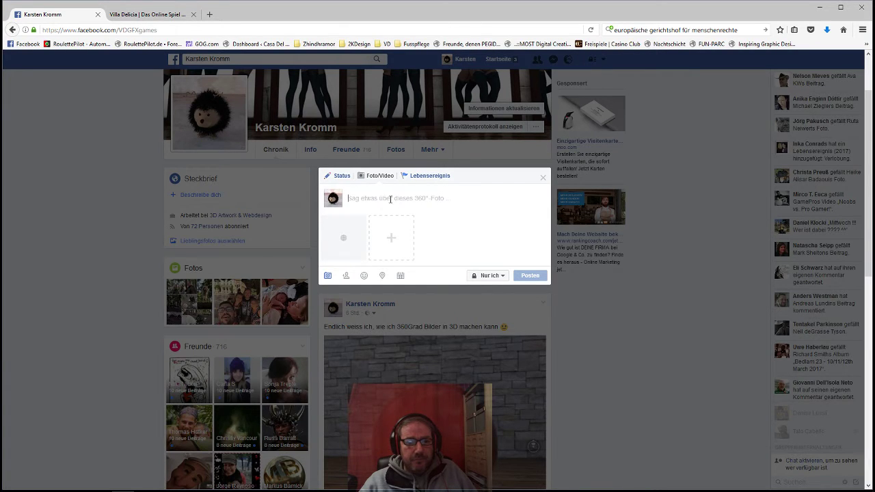
{"action": "type", "text": "Done!"}
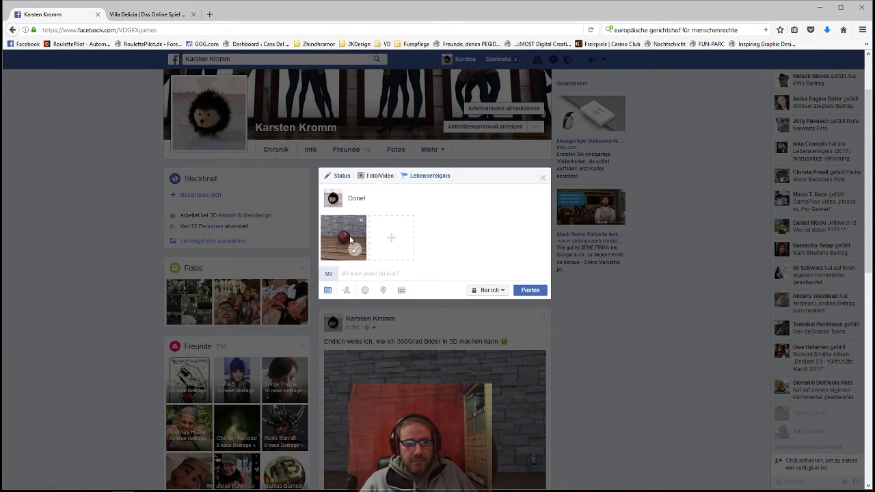
{"action": "left_click", "coordinate": [527, 292]}
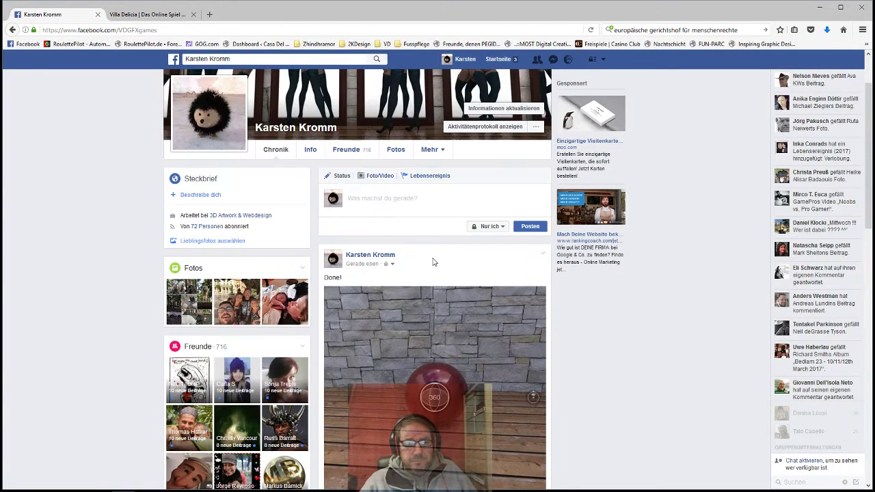
Step: Look around the published 360° photo in the timeline post, rotating its view around the red sphere
{"action": "scroll", "coordinate": [432, 259], "scroll_direction": "down", "scroll_amount": 2}
{"action": "scroll", "coordinate": [432, 256], "scroll_direction": "down", "scroll_amount": 2}
{"action": "left_click_drag", "start_coordinate": [493, 191], "coordinate": [453, 190]}
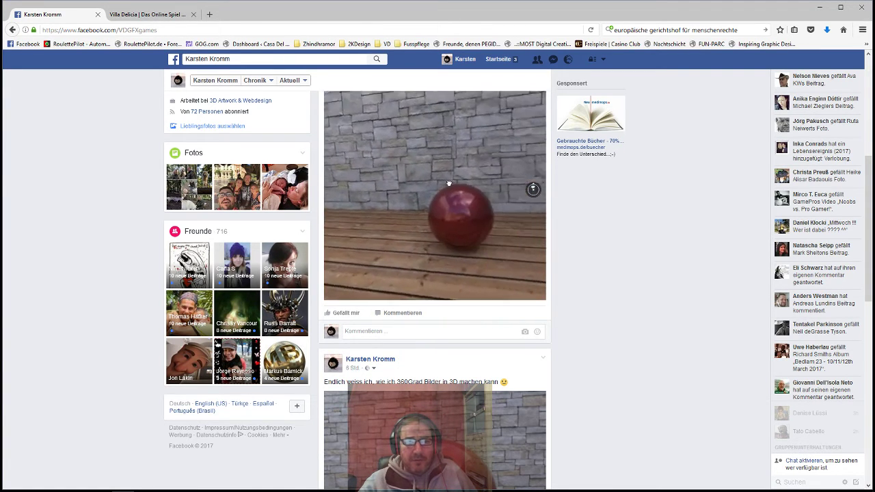
{"action": "left_click_drag", "start_coordinate": [477, 195], "coordinate": [453, 168]}
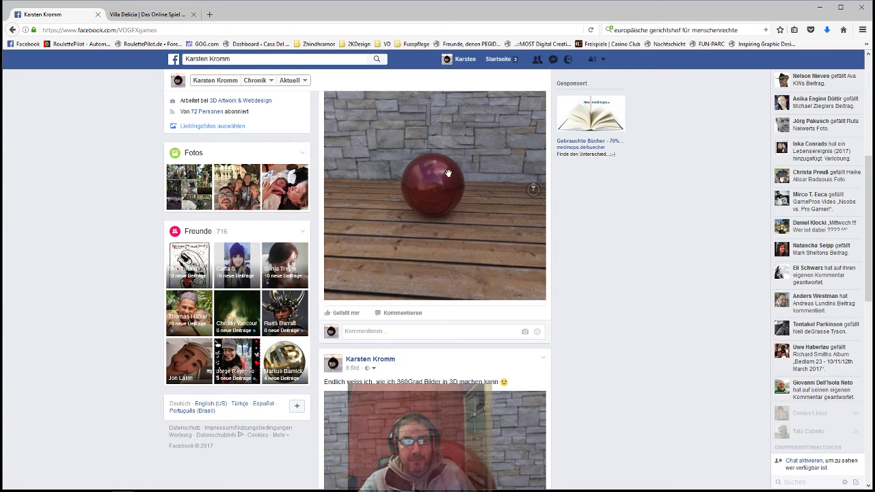
{"action": "key", "text": "F5"}
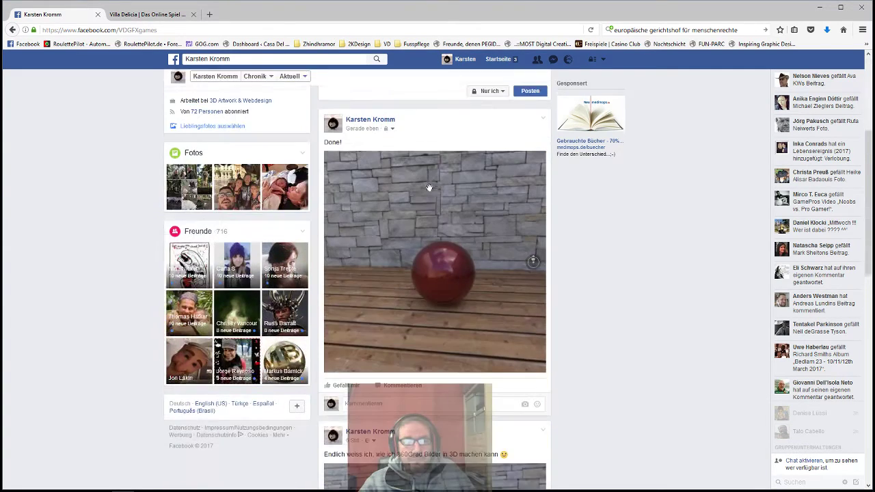
Step: Open the posted 360° photo in full screen and rotate the view around the scene to check the spheres
{"action": "left_click", "coordinate": [430, 189]}
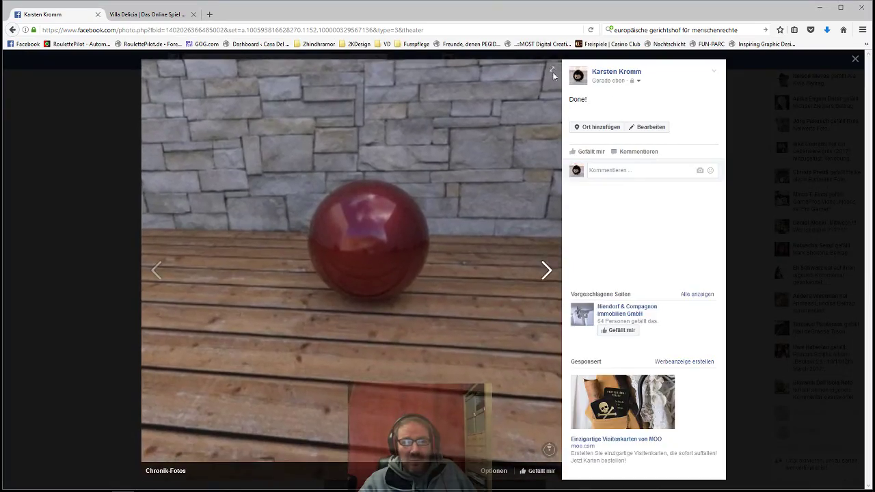
{"action": "left_click", "coordinate": [545, 109]}
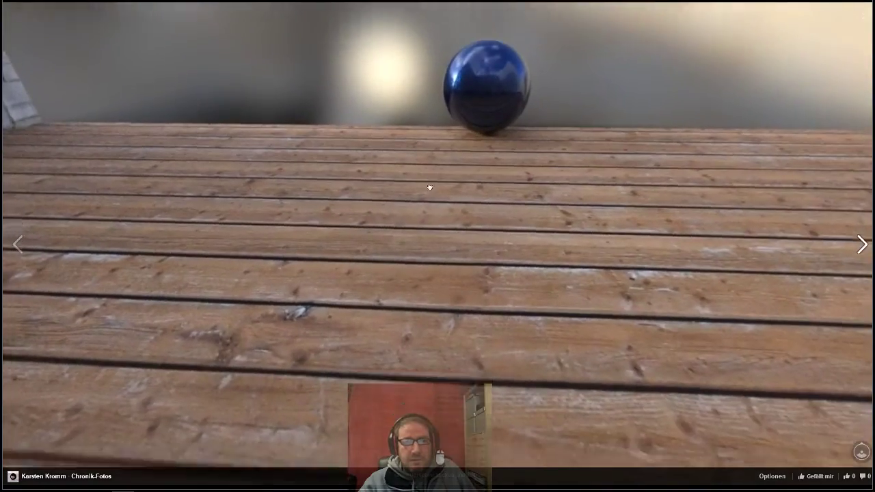
{"action": "left_click_drag", "start_coordinate": [430, 187], "coordinate": [390, 181]}
{"action": "left_click_drag", "start_coordinate": [676, 171], "coordinate": [214, 235]}
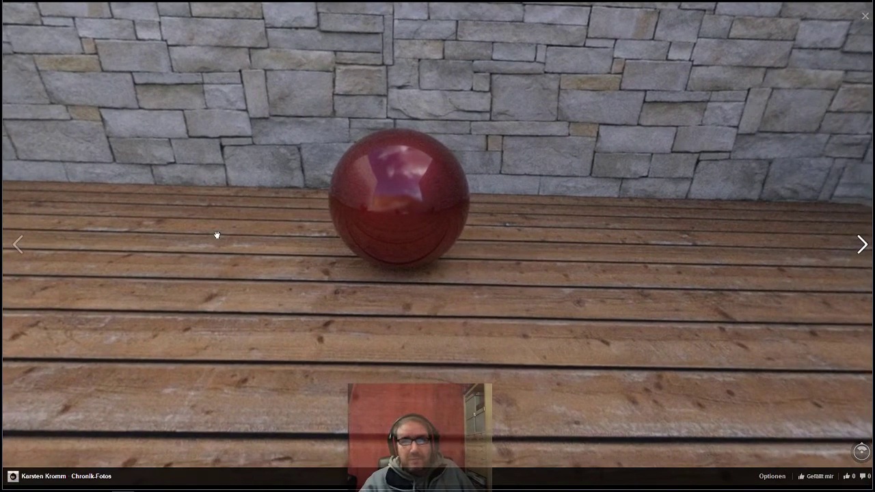